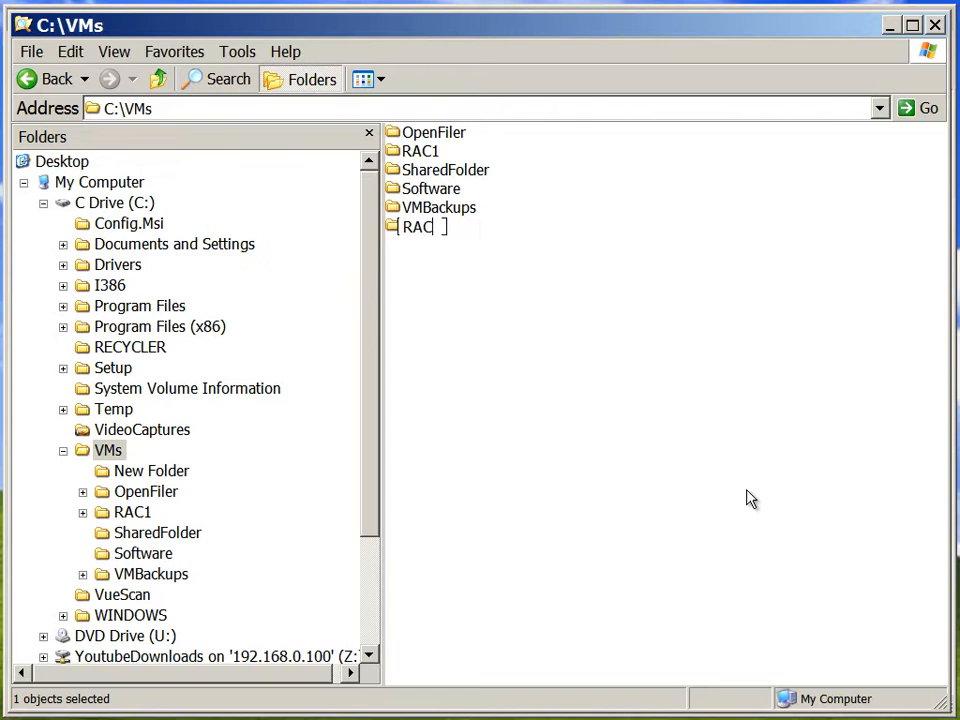
# Name the new folder in C:\VMs RAC2 and switch to VMware Workstation
pyautogui.press('Return')
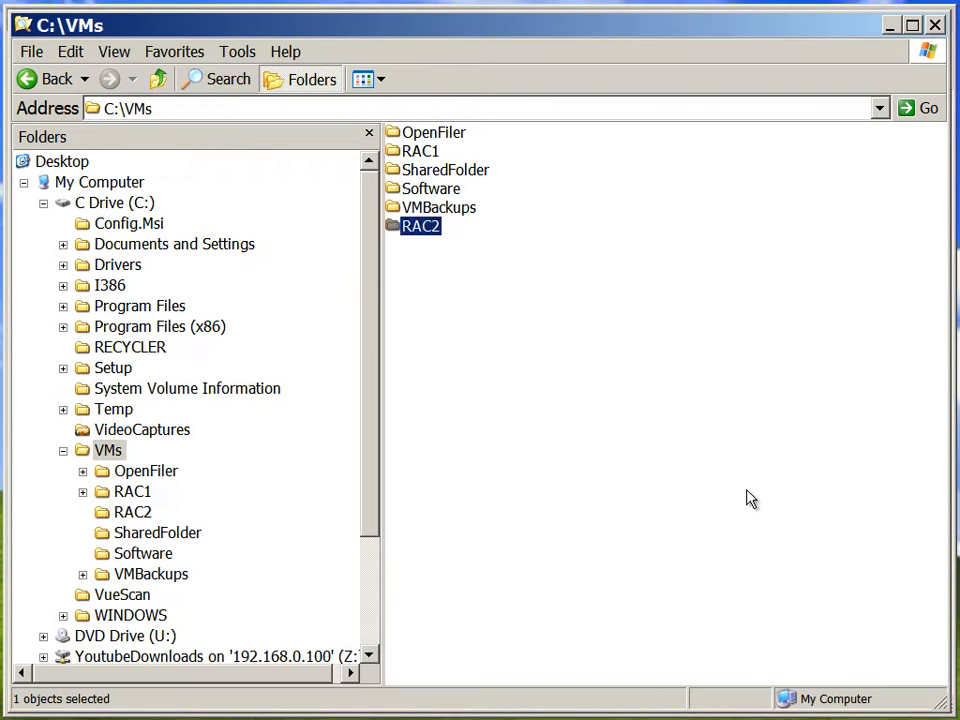
pyautogui.hotkey('alt', 'Tab')
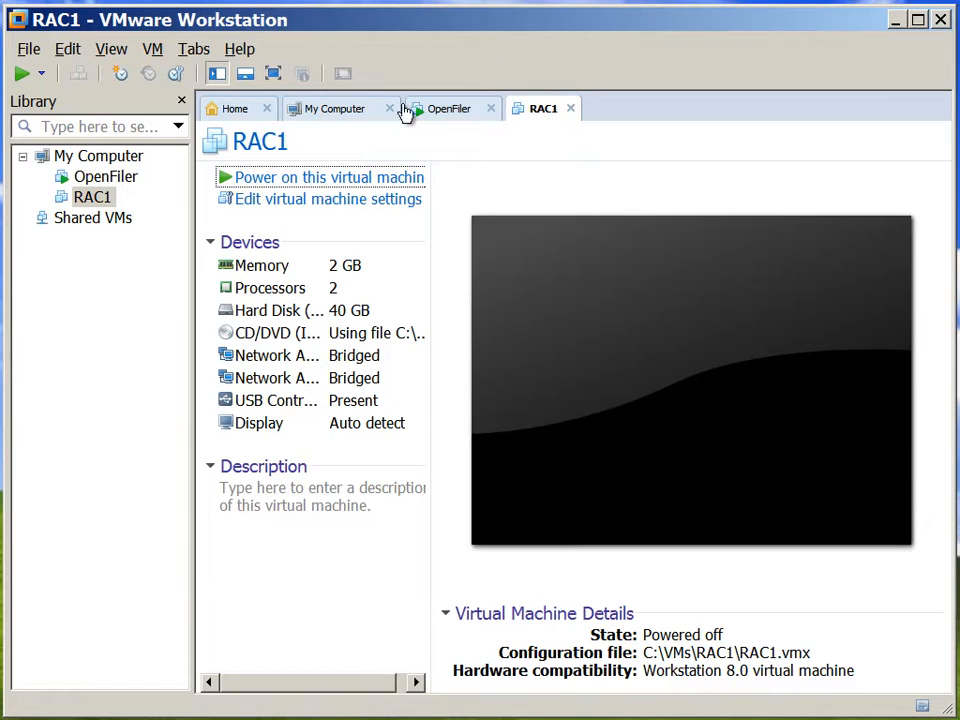
# Start cloning the RAC1 virtual machine from its current state, choosing a full clone
pyautogui.click(155, 52)
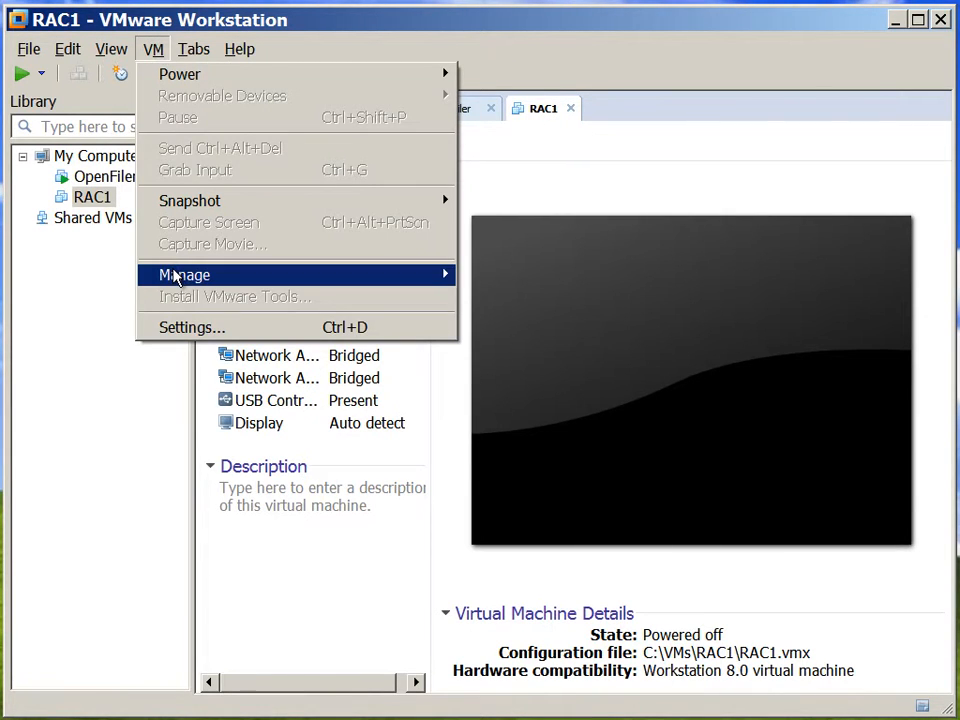
pyautogui.moveTo(176, 277)
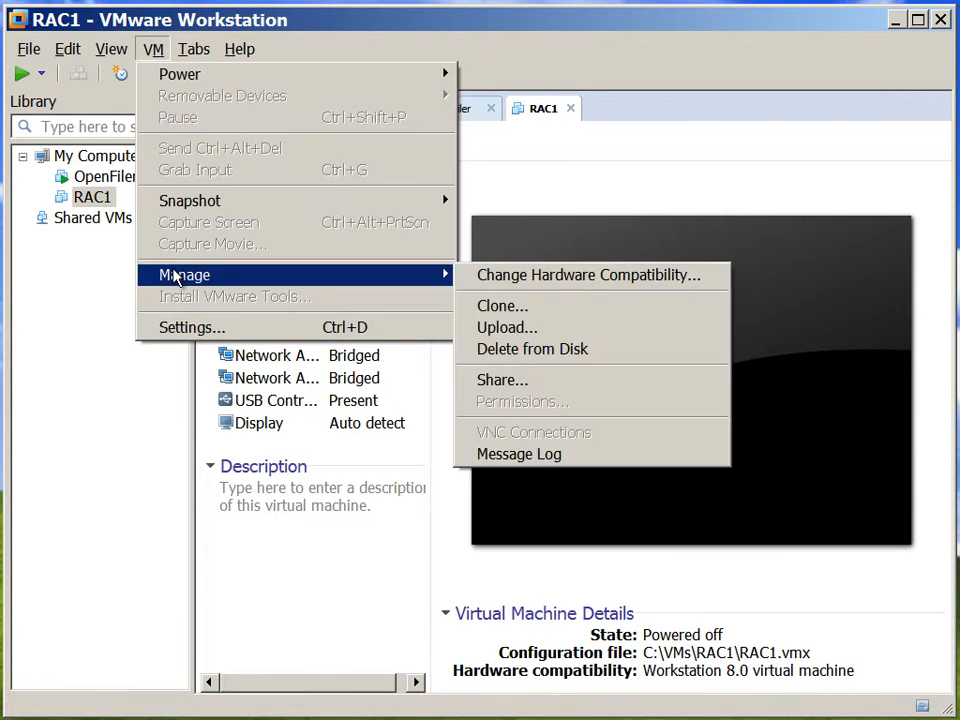
pyautogui.click(505, 306)
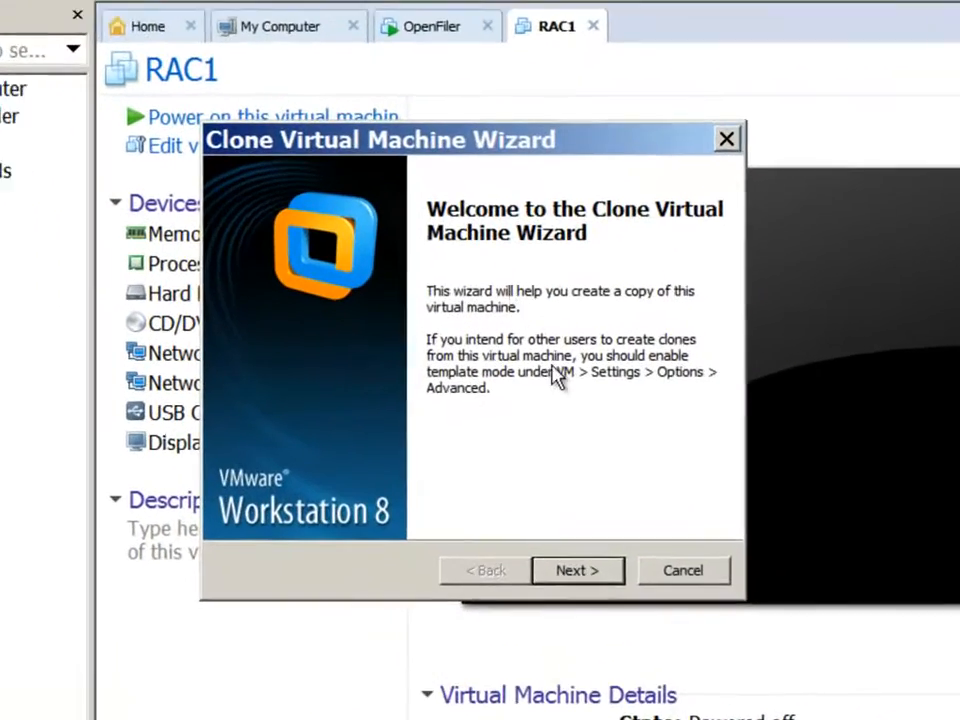
pyautogui.click(597, 640)
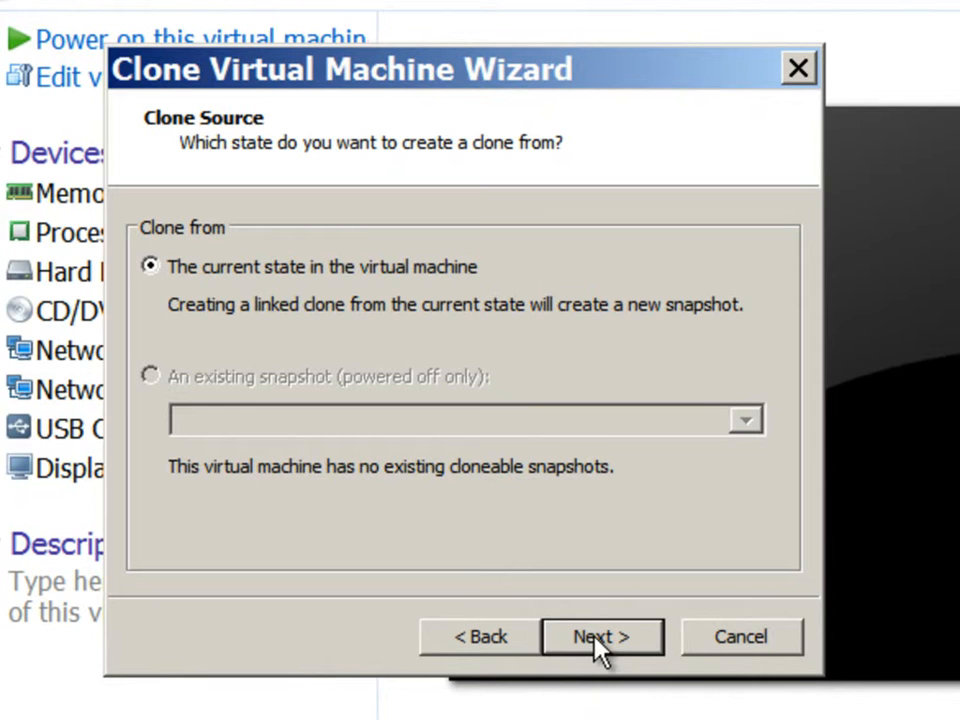
pyautogui.click(597, 640)
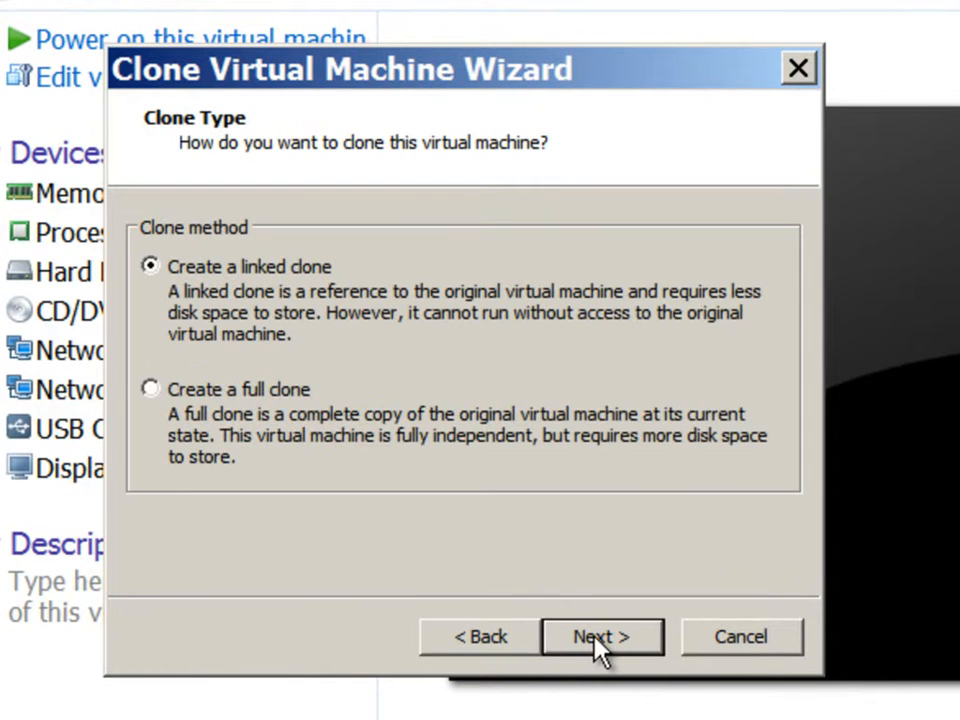
pyautogui.click(236, 396)
pyautogui.click(604, 638)
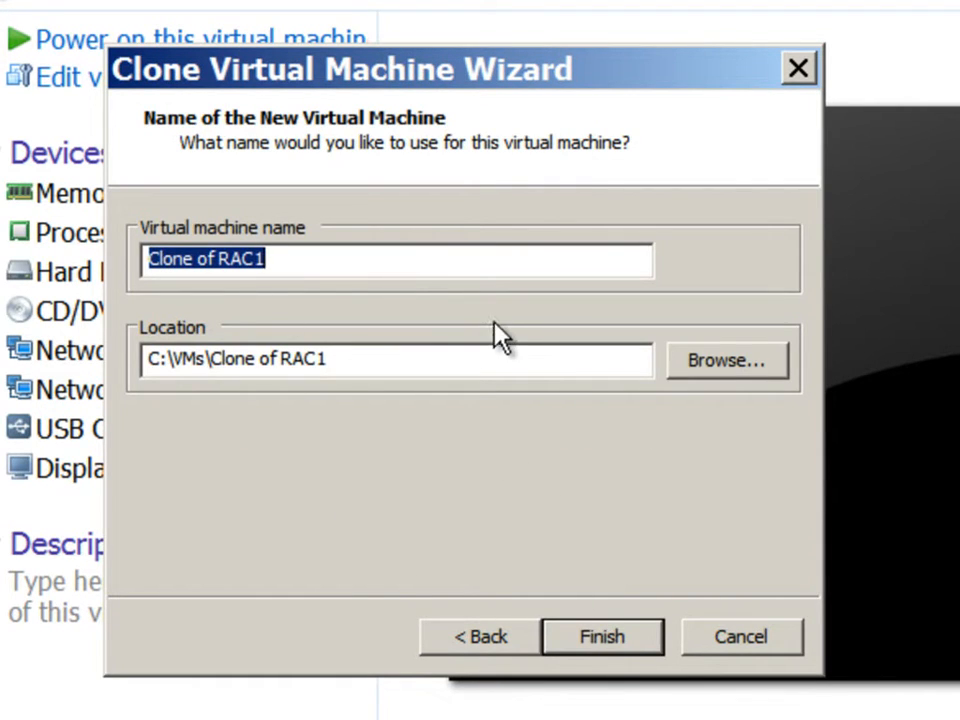
# Name the cloned virtual machine RAC2, stored in C:\VMs\RAC2, and complete the cloning
pyautogui.write('RAC2')
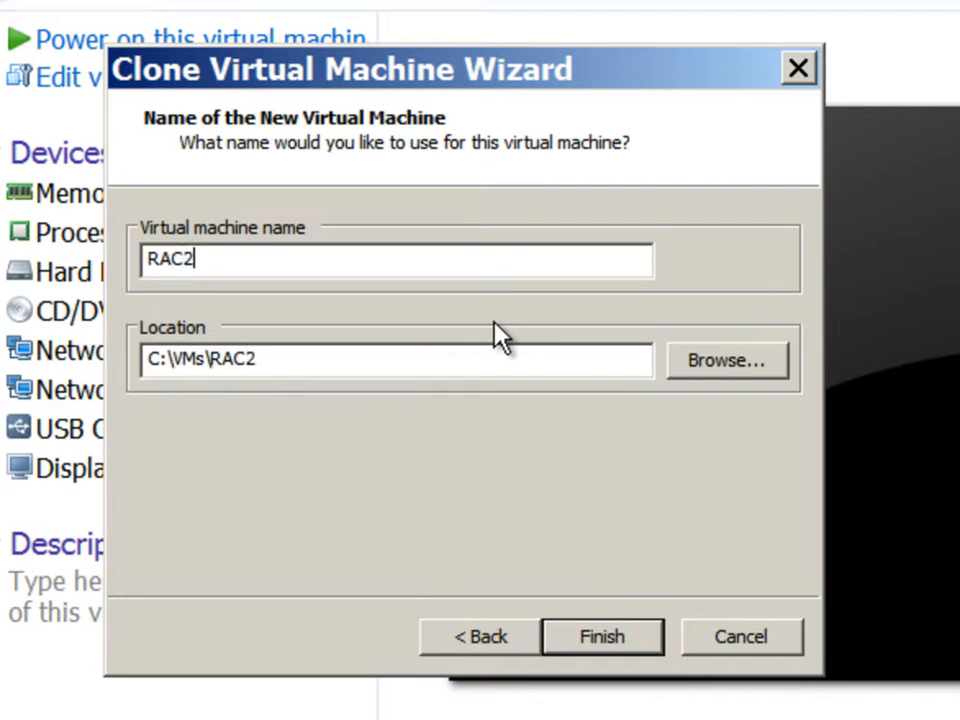
pyautogui.click(622, 652)
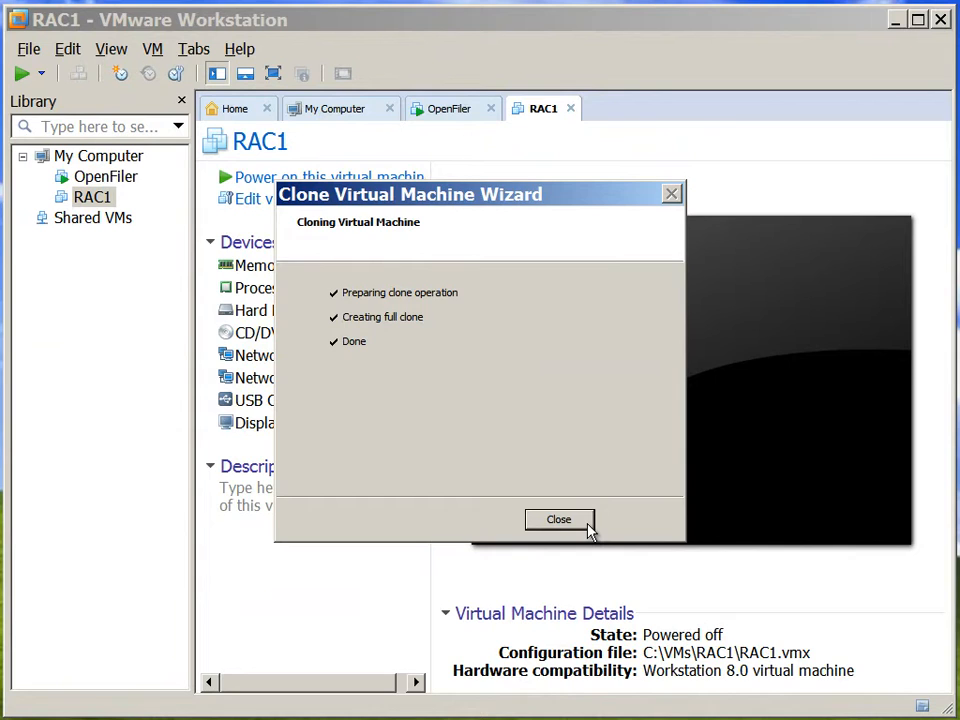
pyautogui.click(589, 529)
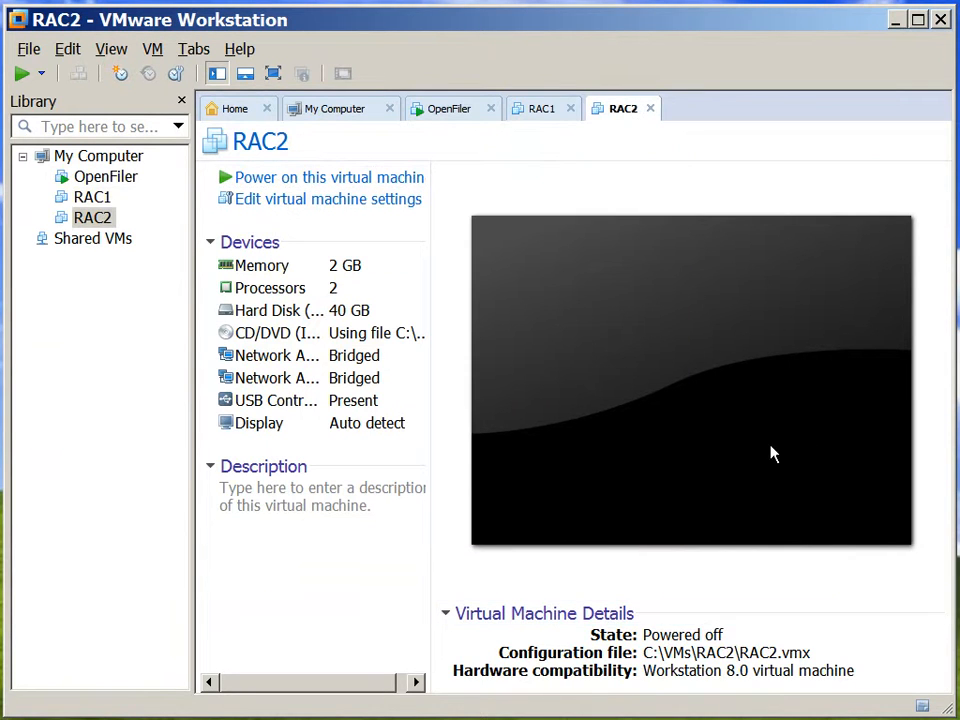
# Set RAC1's CD/DVD device to use the physical drive with auto detect instead of the ISO image
pyautogui.click(541, 112)
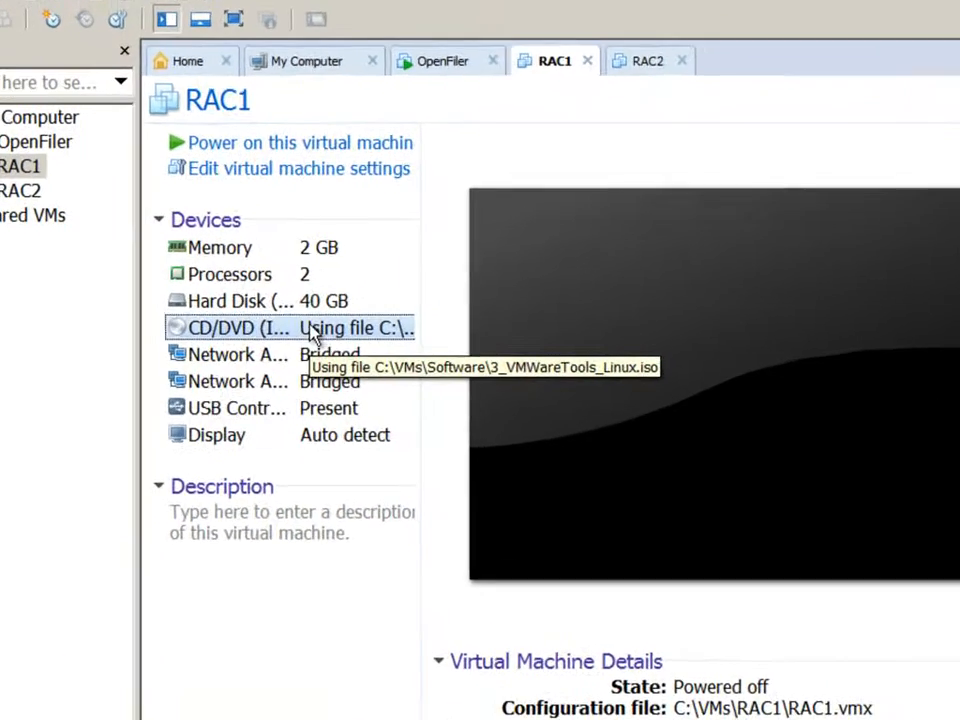
pyautogui.doubleClick(325, 333)
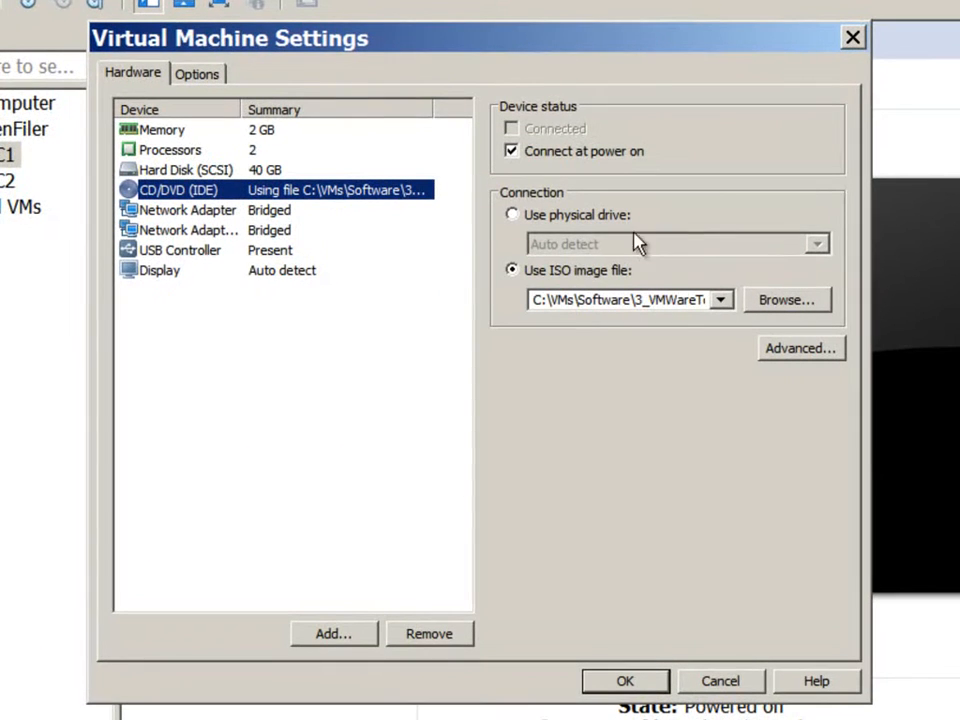
pyautogui.click(541, 217)
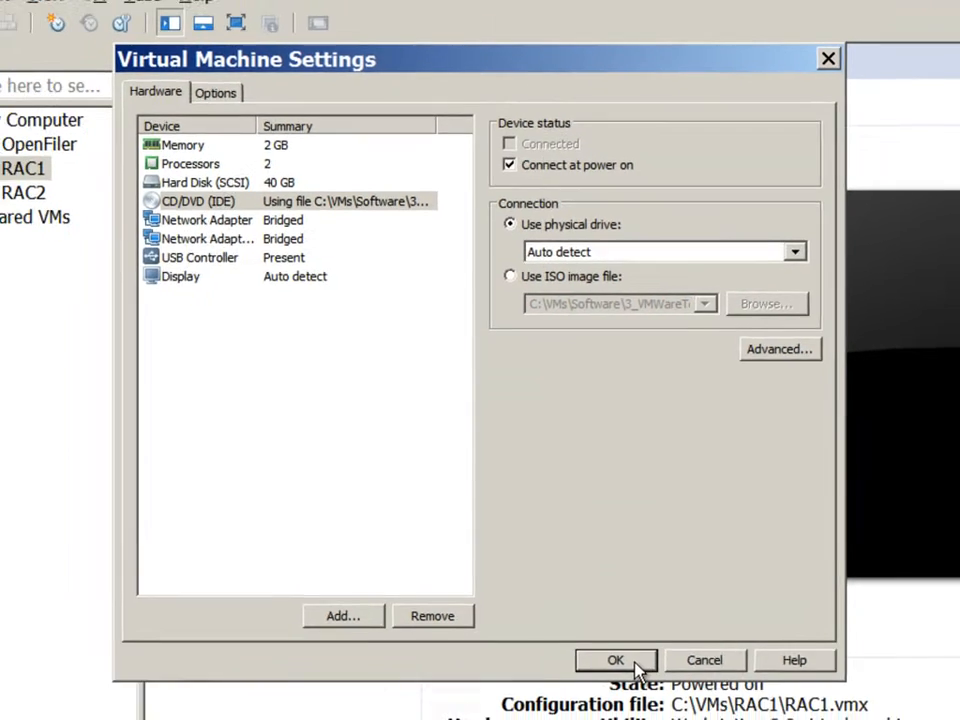
pyautogui.click(646, 686)
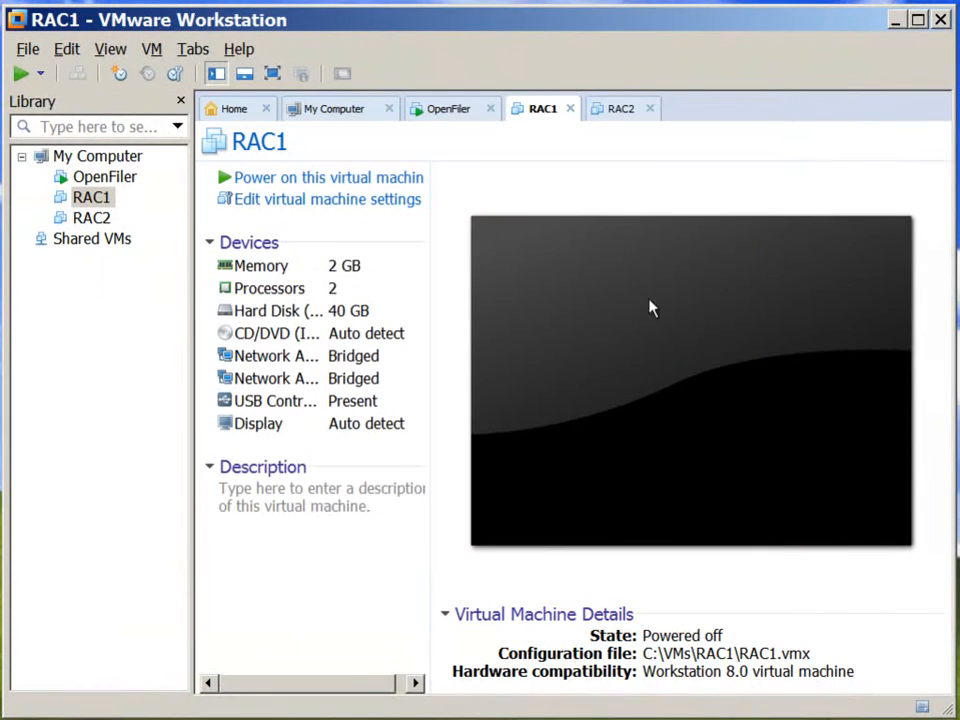
# Set RAC2's CD/DVD device to use the physical drive with auto detect instead of the ISO image
pyautogui.click(621, 118)
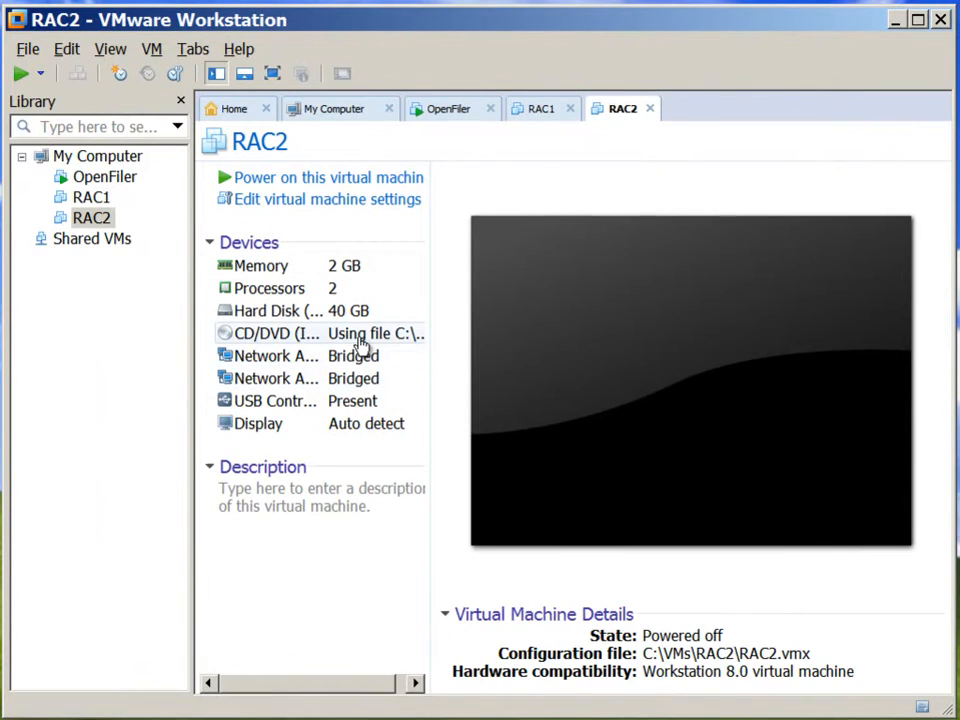
pyautogui.doubleClick(362, 336)
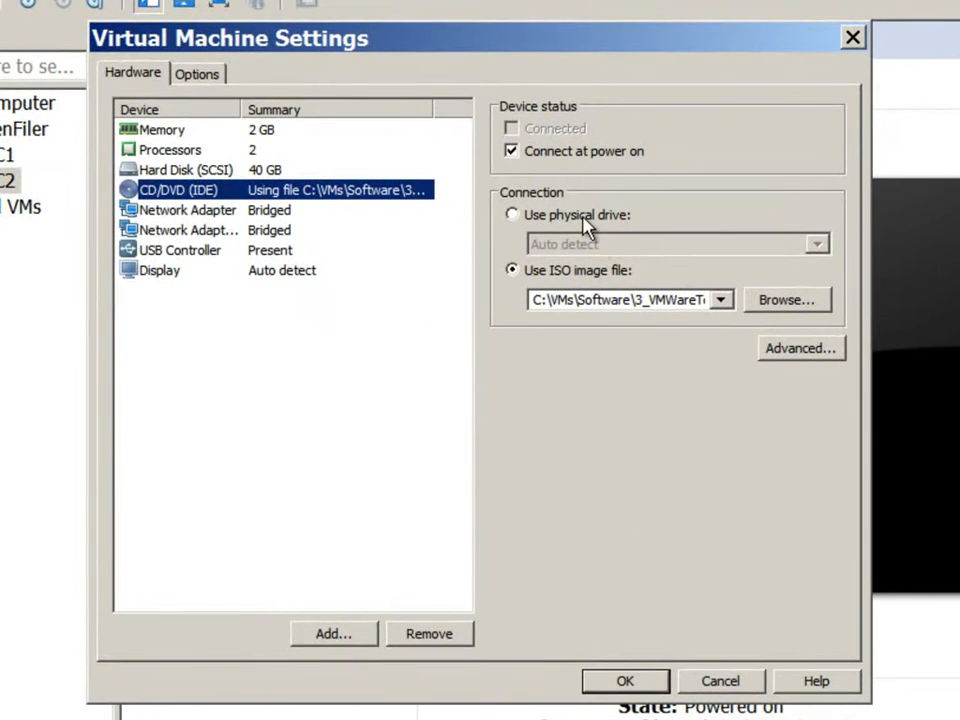
pyautogui.click(577, 237)
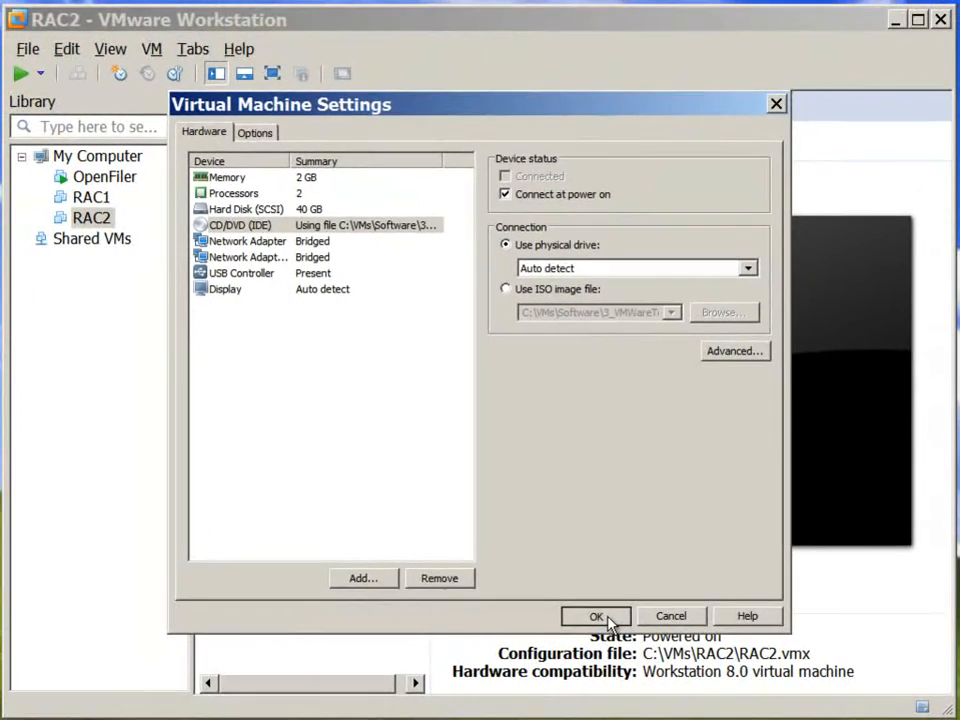
pyautogui.click(608, 618)
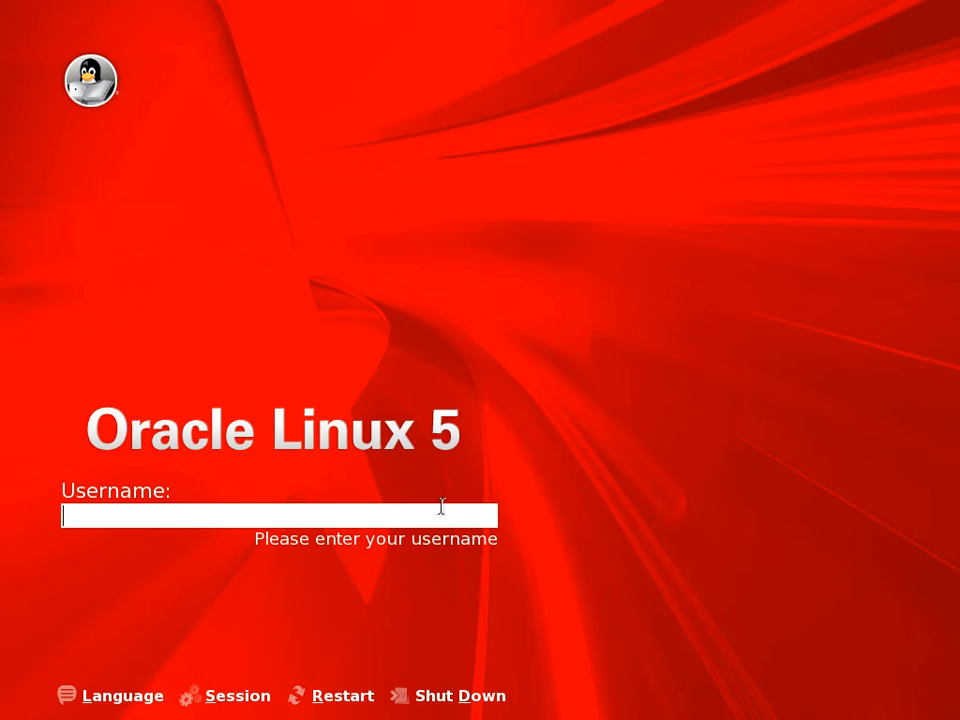
# Log in to Oracle Linux as root, entering the account password
pyautogui.write('root')
pyautogui.press('Return')
pyautogui.write('oracle')
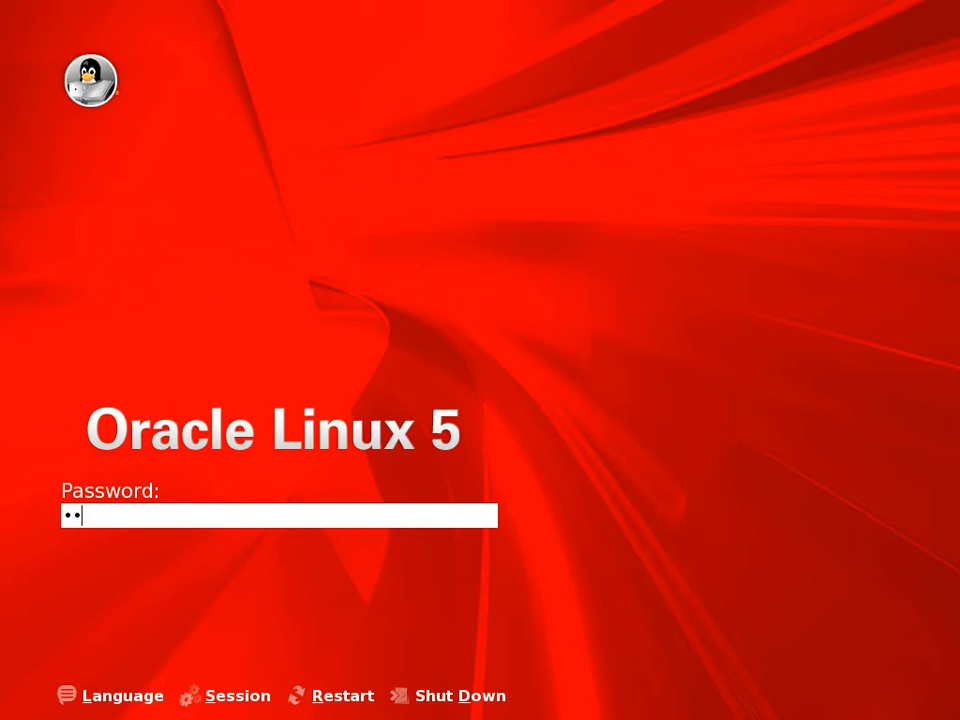
pyautogui.press('Return')
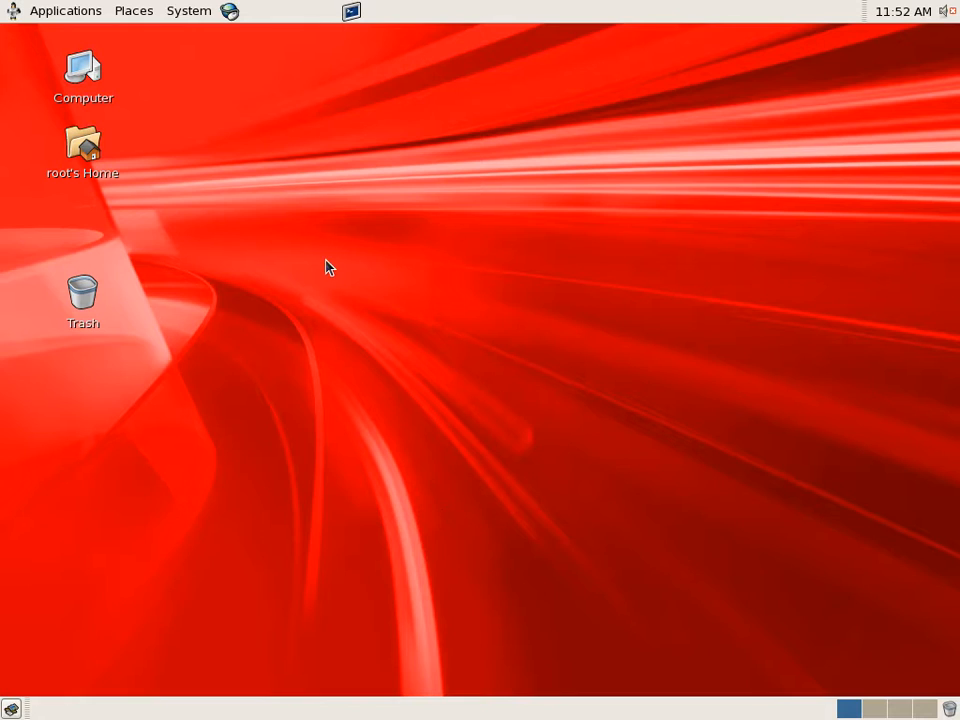
# Open the system's network administration tool
pyautogui.click(185, 12)
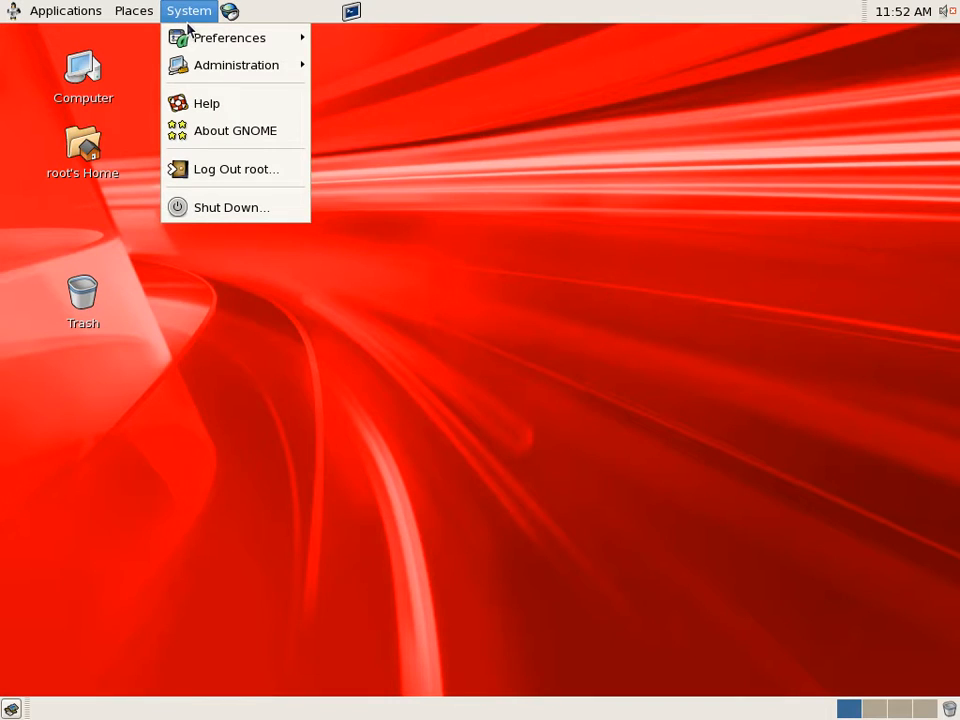
pyautogui.moveTo(234, 64)
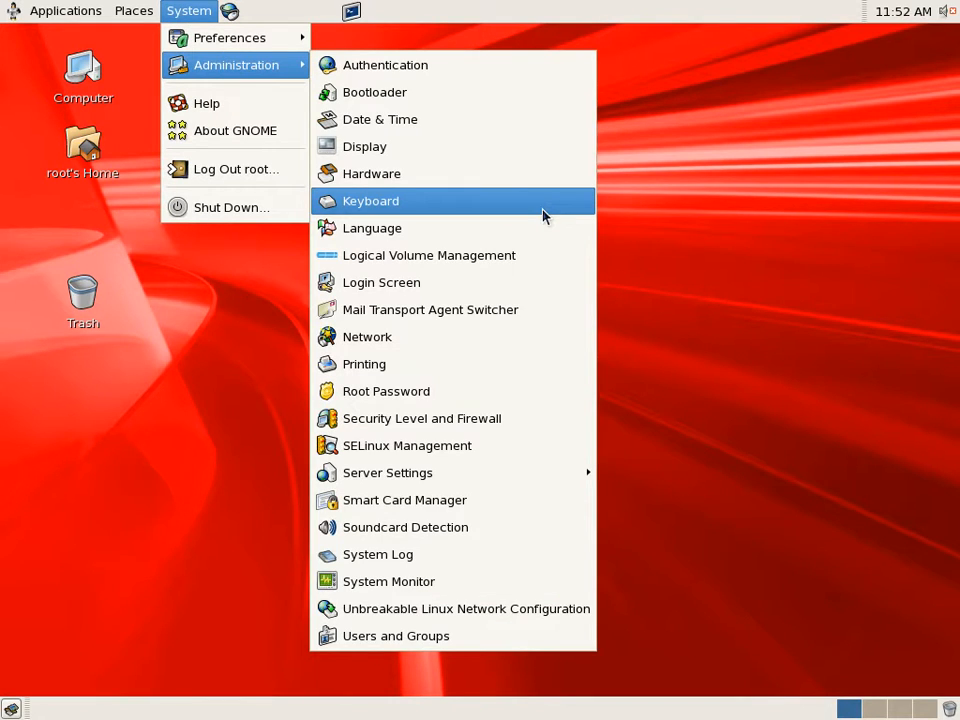
pyautogui.click(521, 342)
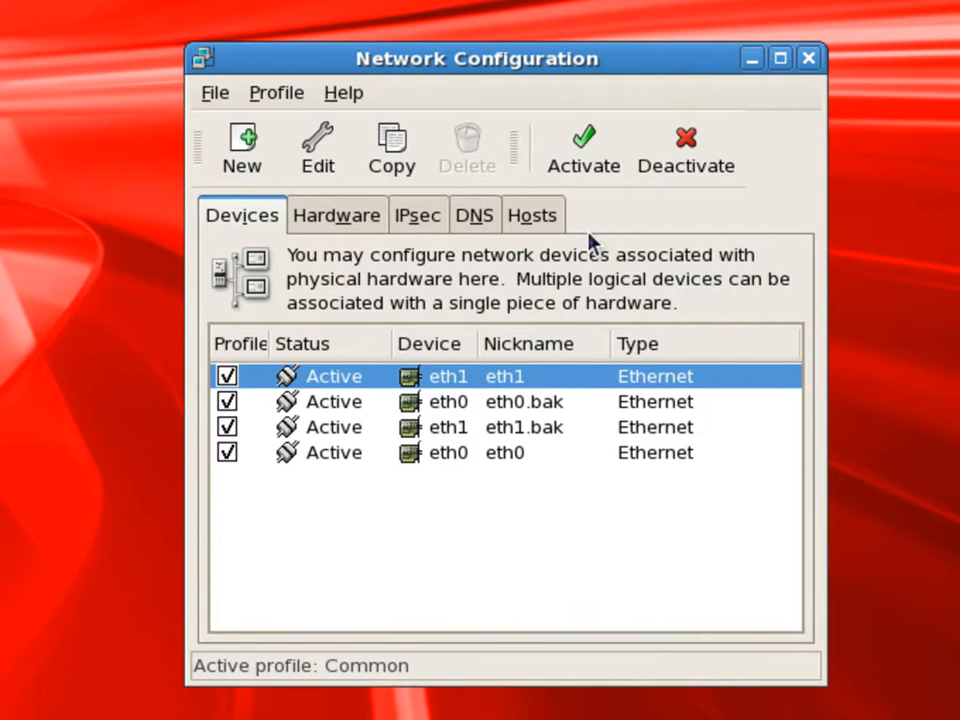
# Change the system's hostname to rac2.mydomain and review the static host mappings
pyautogui.click(328, 218)
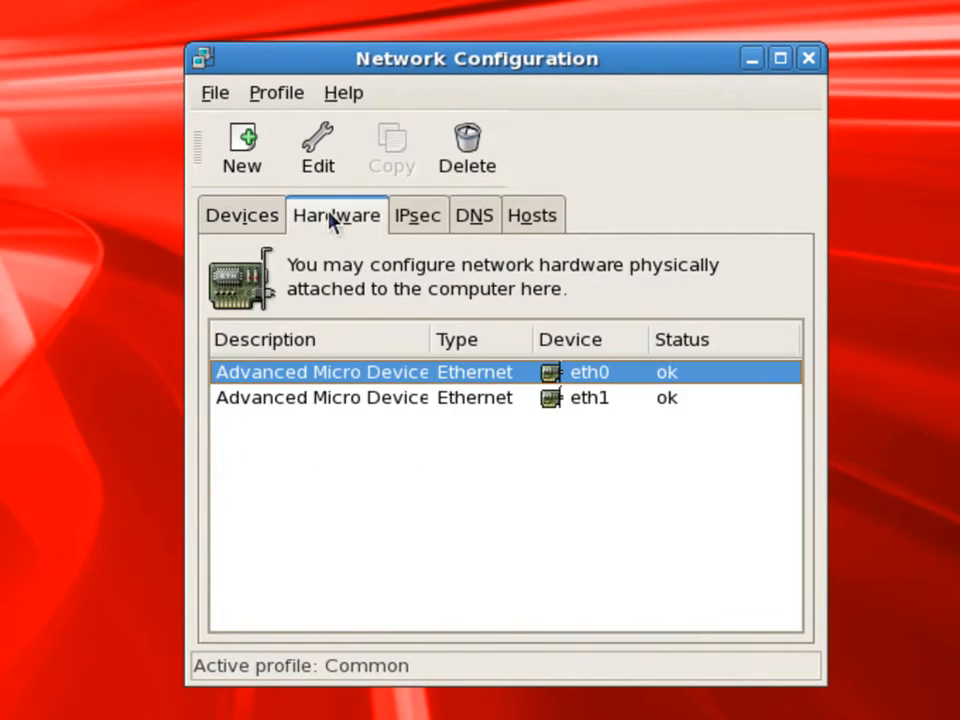
pyautogui.click(412, 218)
pyautogui.click(484, 218)
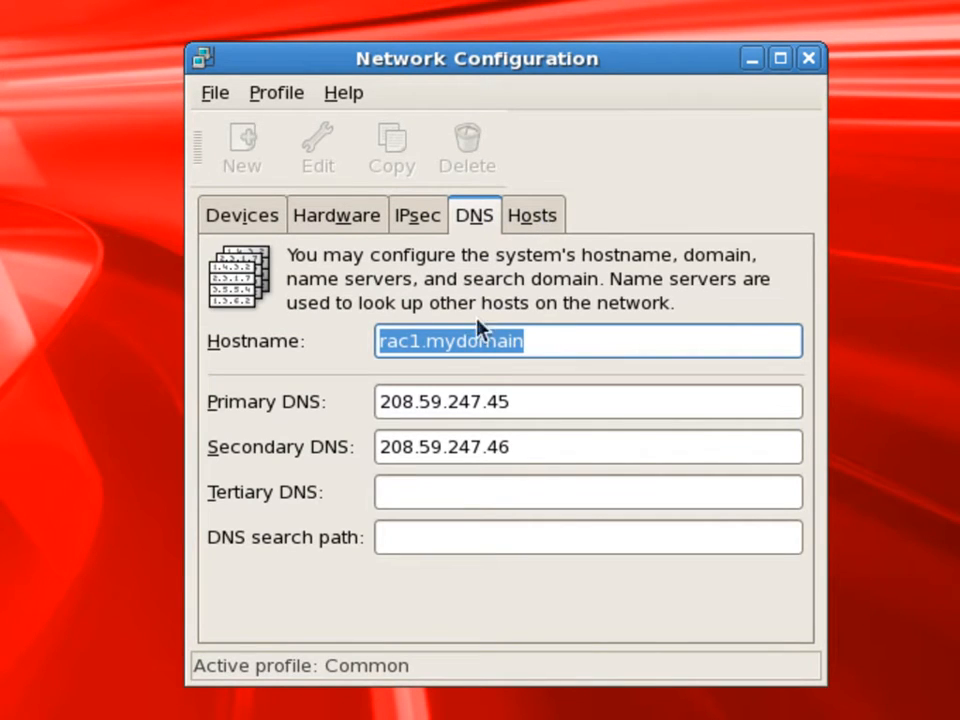
pyautogui.click(407, 342)
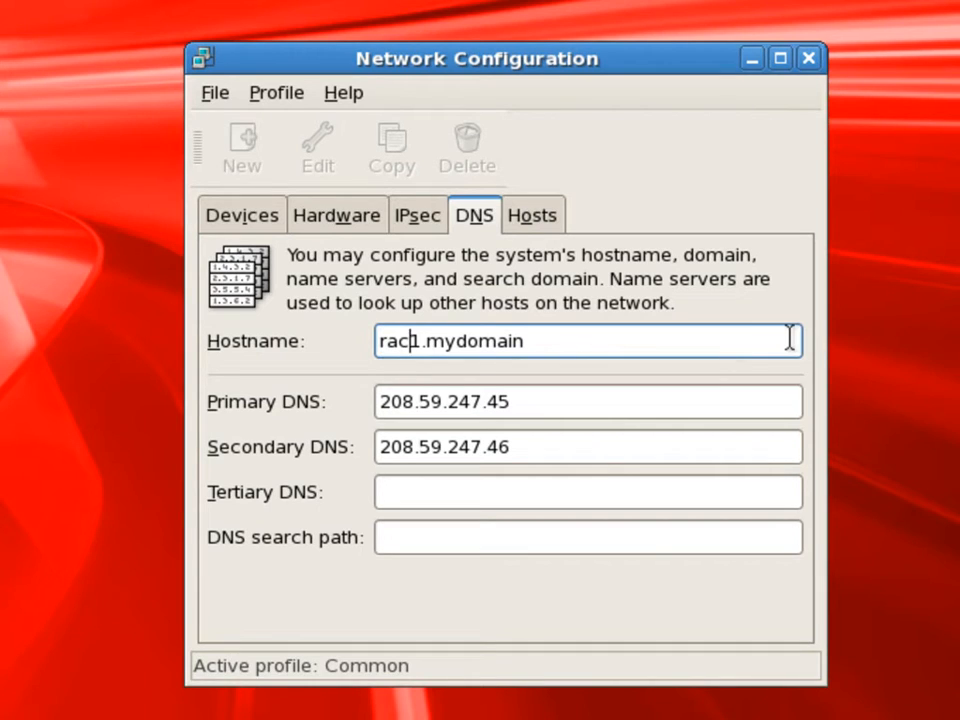
pyautogui.press('BackSpace')
pyautogui.write('2')
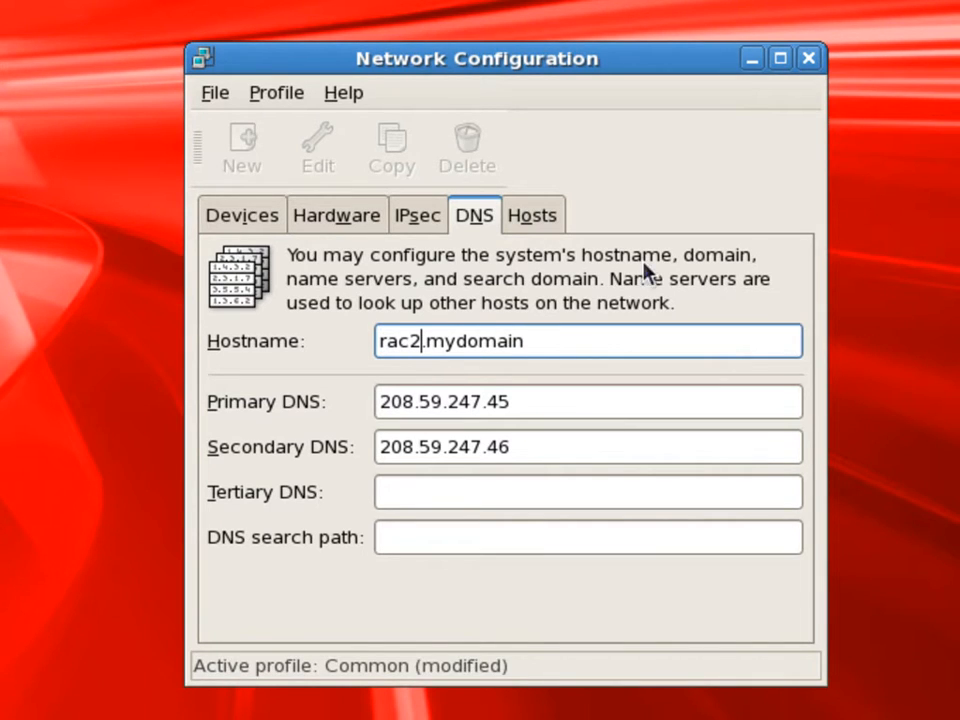
pyautogui.click(550, 220)
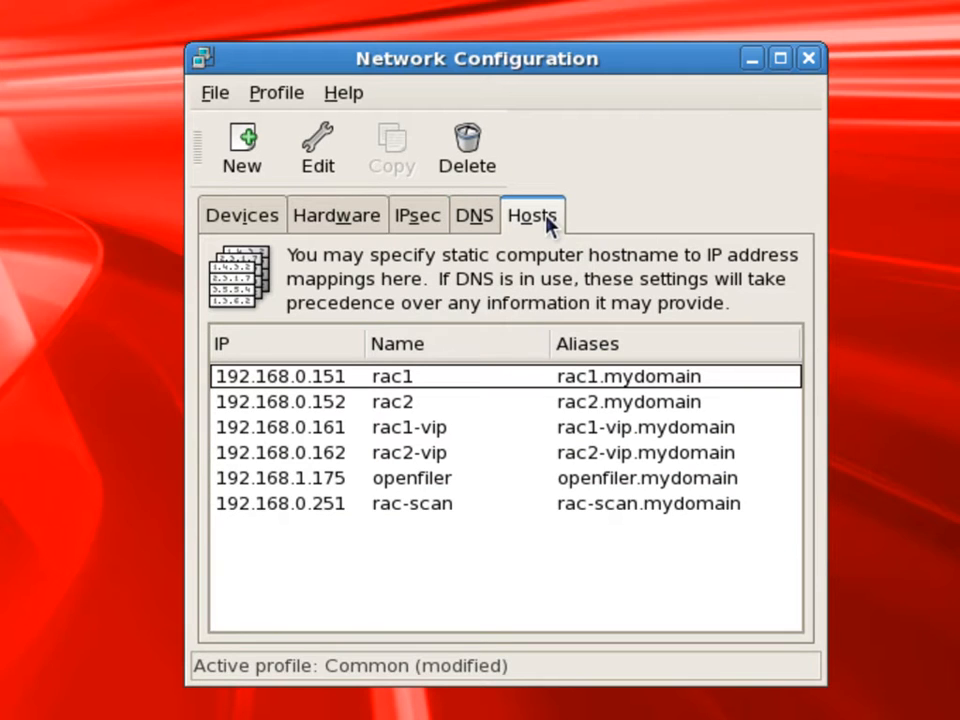
# Deactivate the eth1 and eth0 network devices, saving the pending configuration changes
pyautogui.click(252, 220)
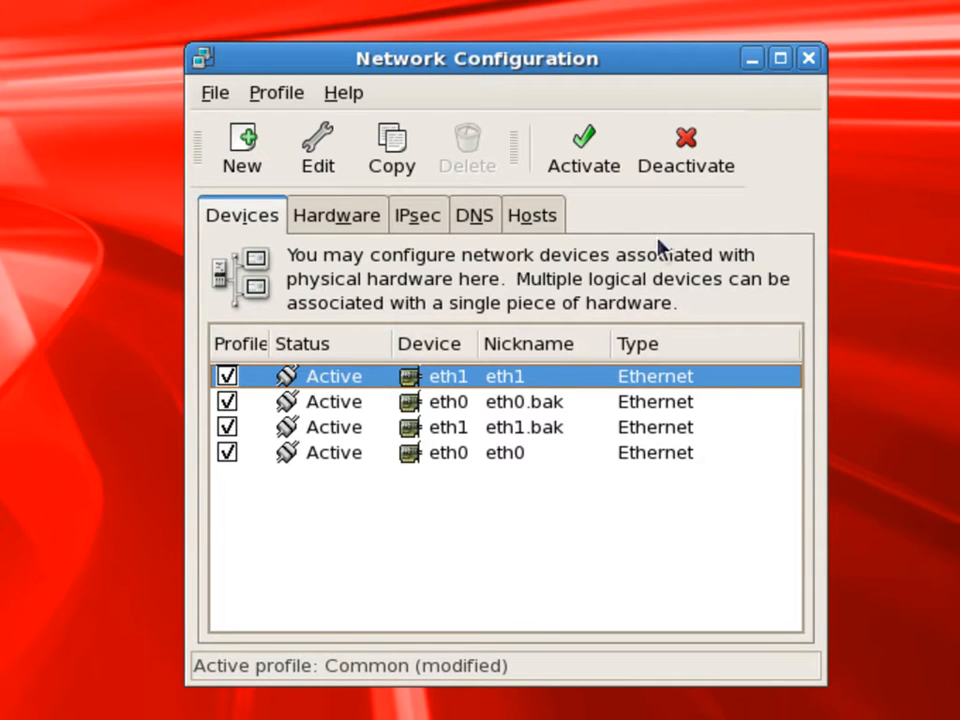
pyautogui.click(690, 163)
pyautogui.click(797, 512)
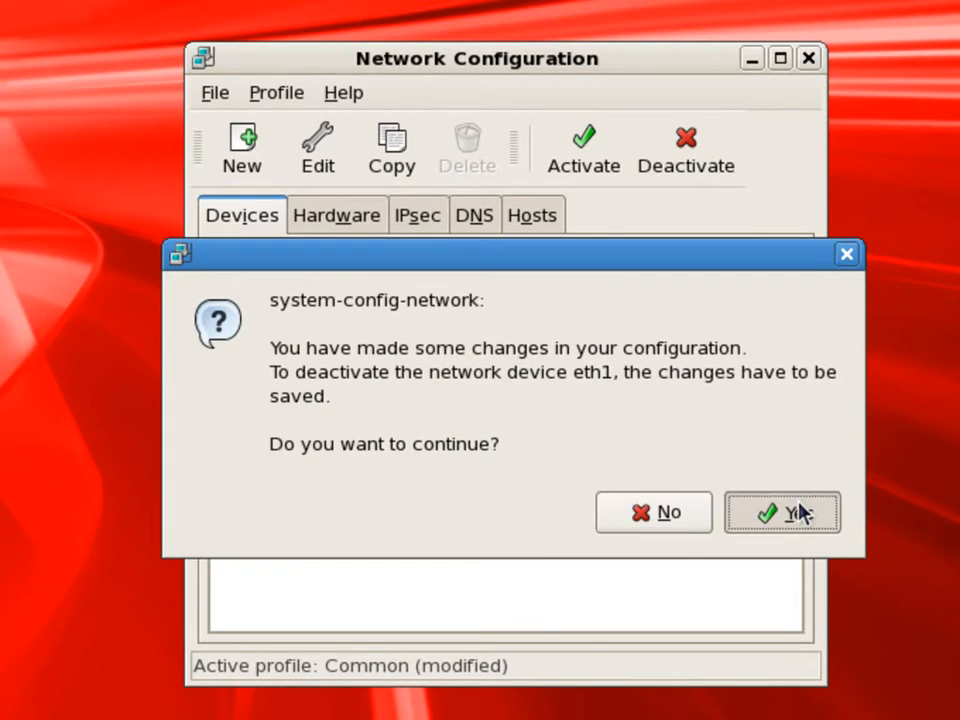
pyautogui.click(791, 478)
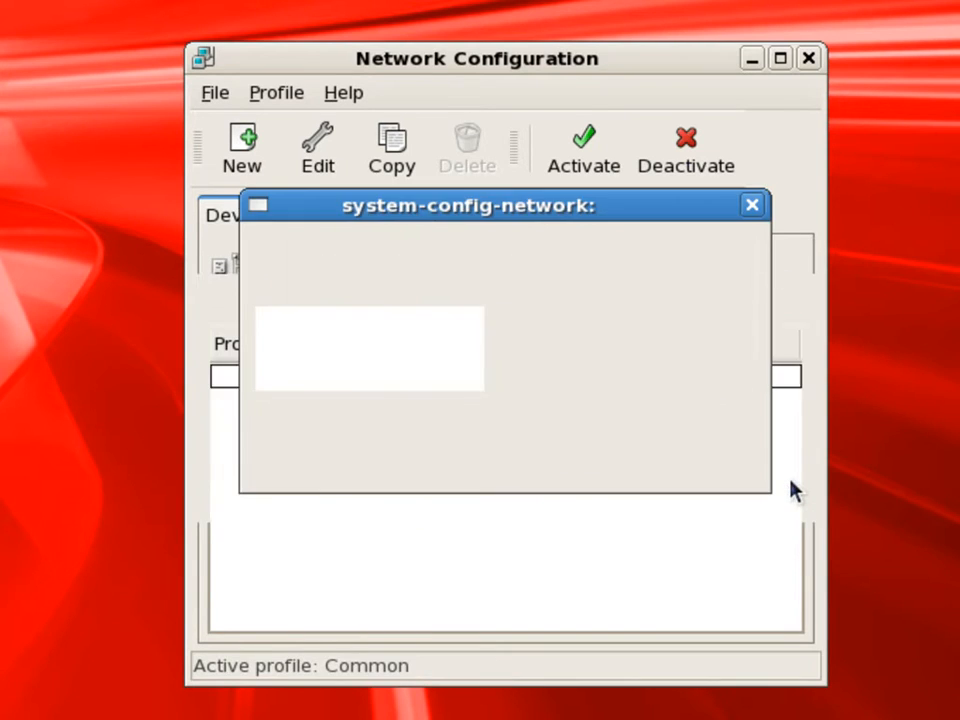
pyautogui.click(432, 455)
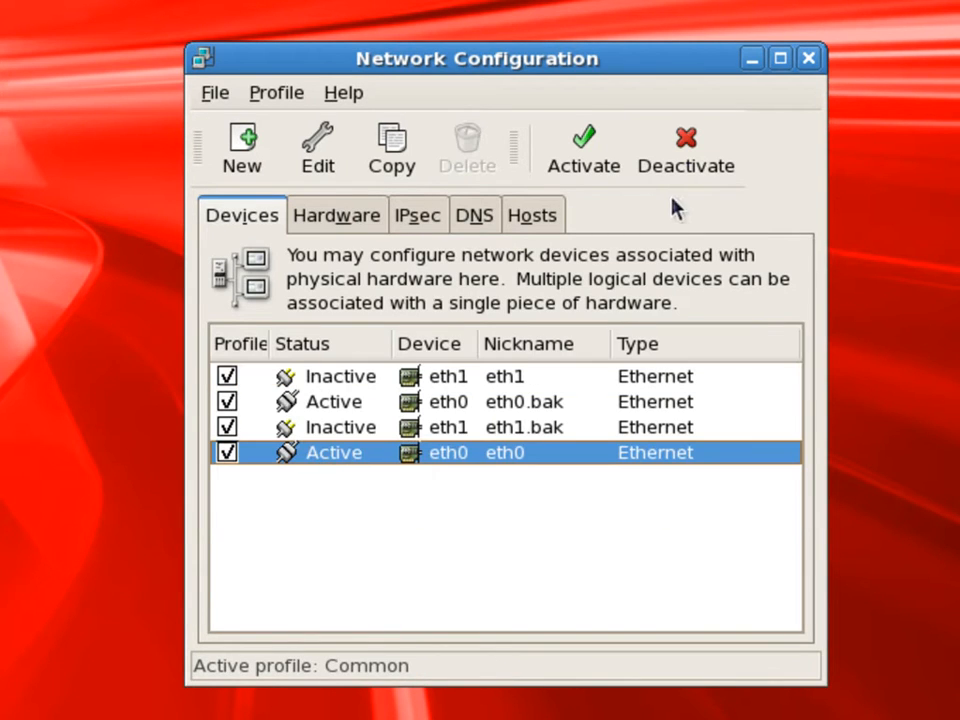
pyautogui.click(718, 165)
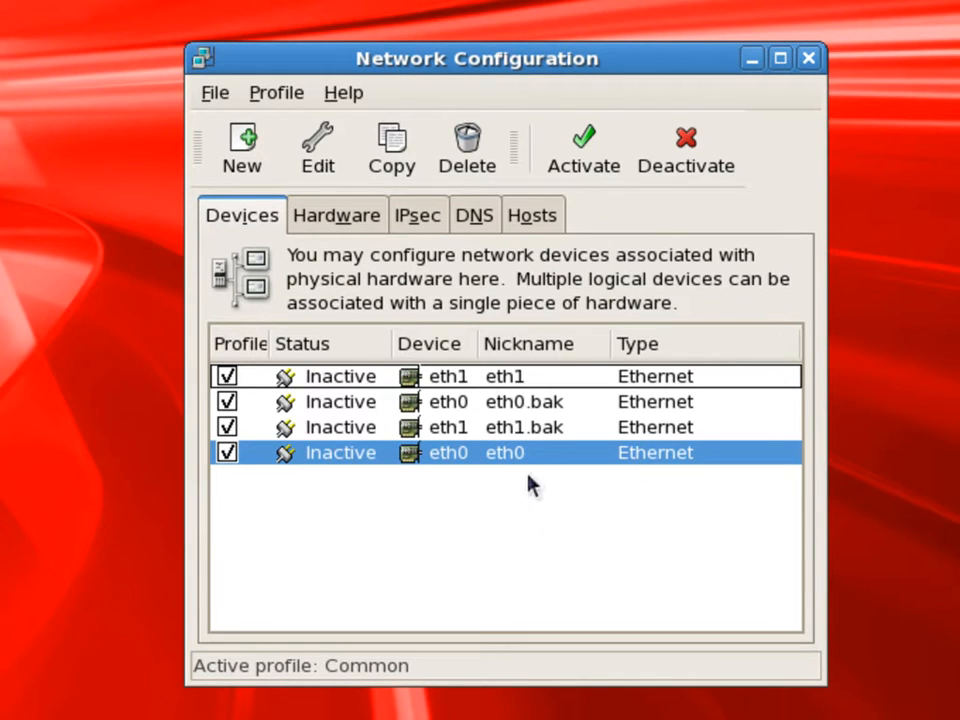
# Delete the backup network devices eth0.bak and eth1.bak, confirming each removal
pyautogui.click(484, 401)
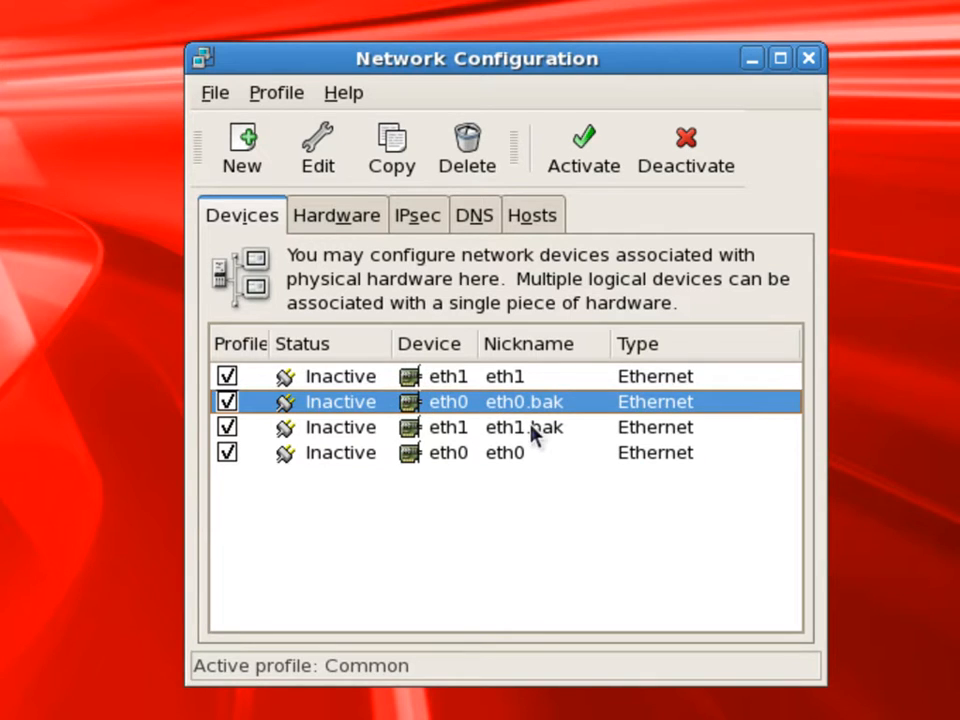
pyautogui.click(467, 165)
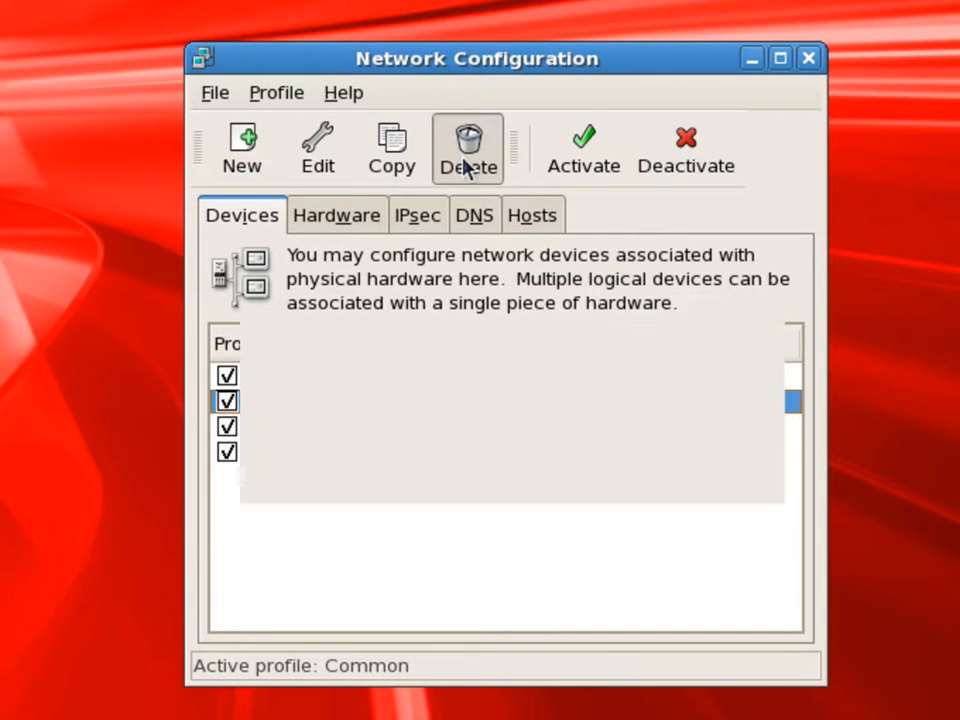
pyautogui.click(713, 464)
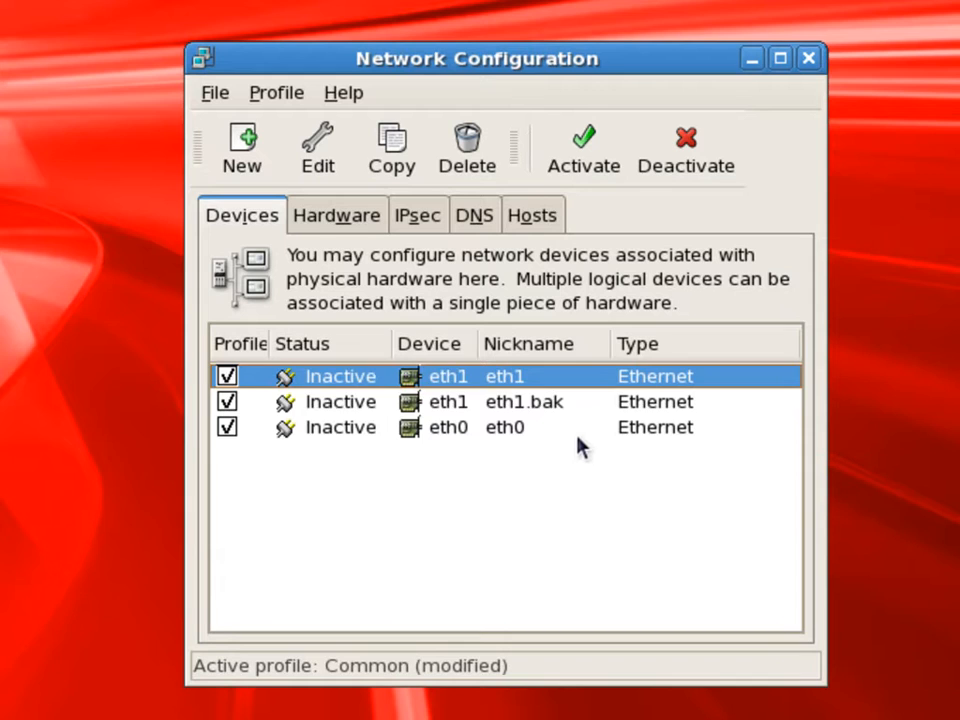
pyautogui.click(553, 405)
pyautogui.click(476, 161)
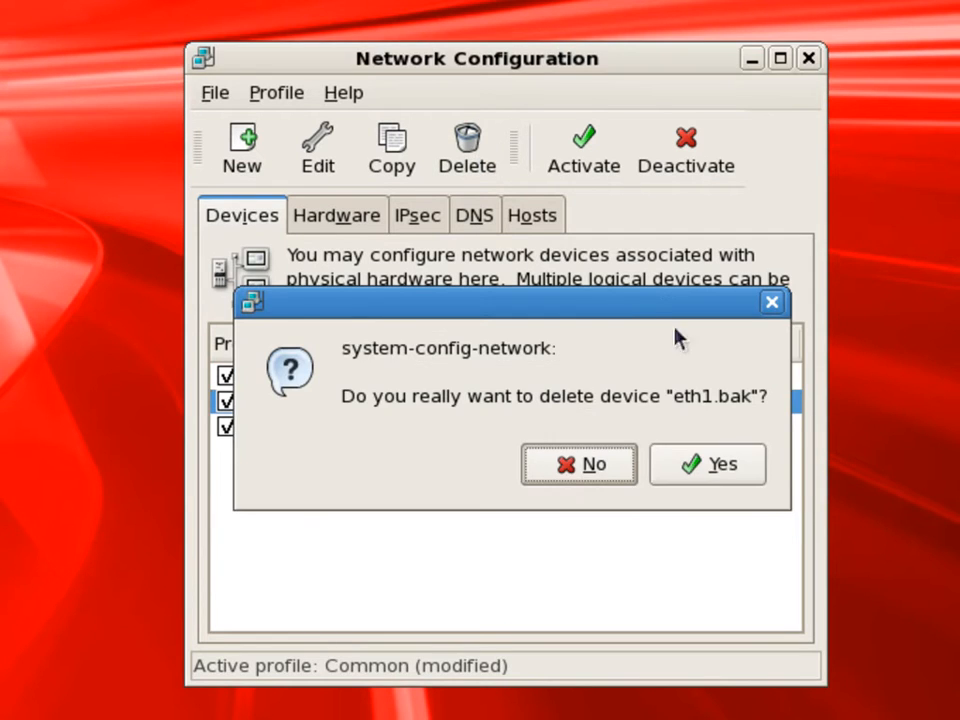
pyautogui.click(750, 471)
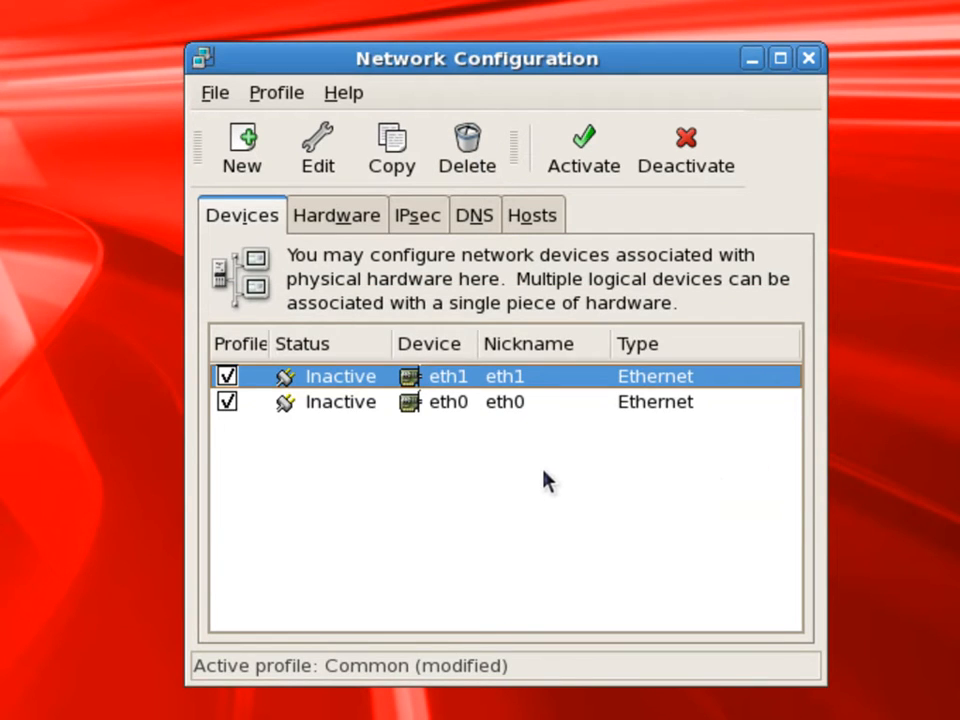
# Configure eth0 with the static IP address 192.168.0.152 and subnet mask 255.255.255.0
pyautogui.click(357, 404)
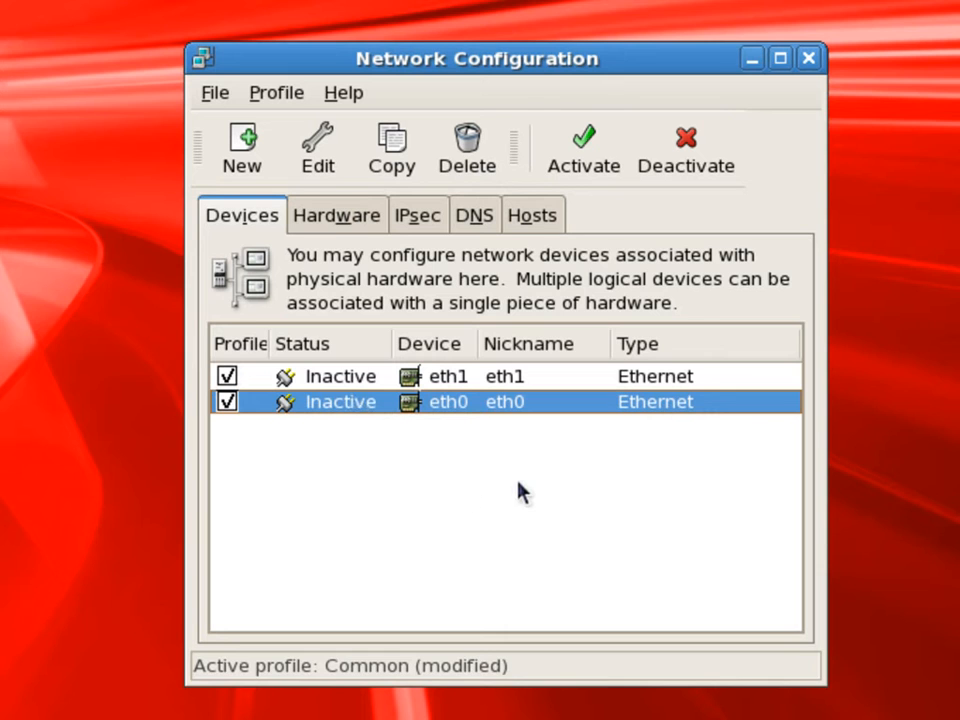
pyautogui.click(332, 165)
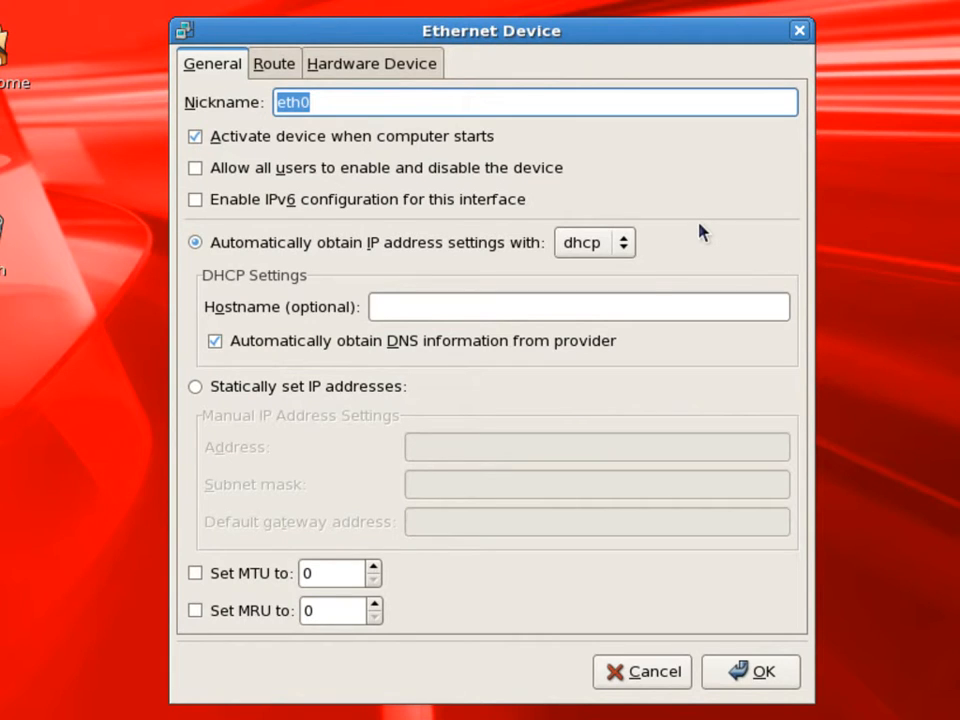
pyautogui.click(217, 387)
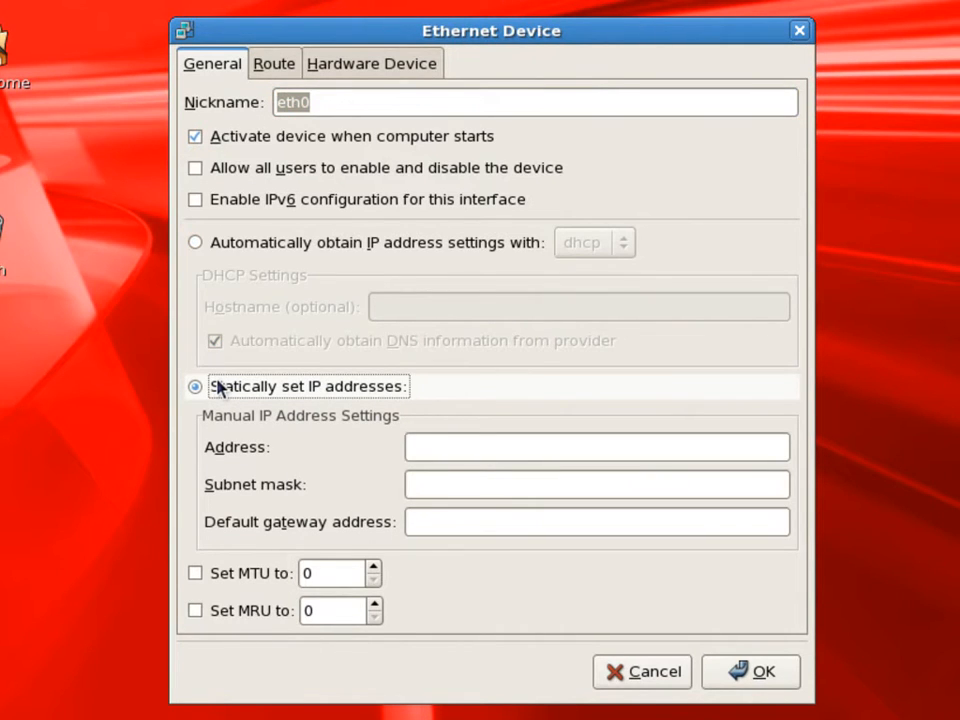
pyautogui.click(441, 446)
pyautogui.write('192.168.0.152')
pyautogui.press('Tab')
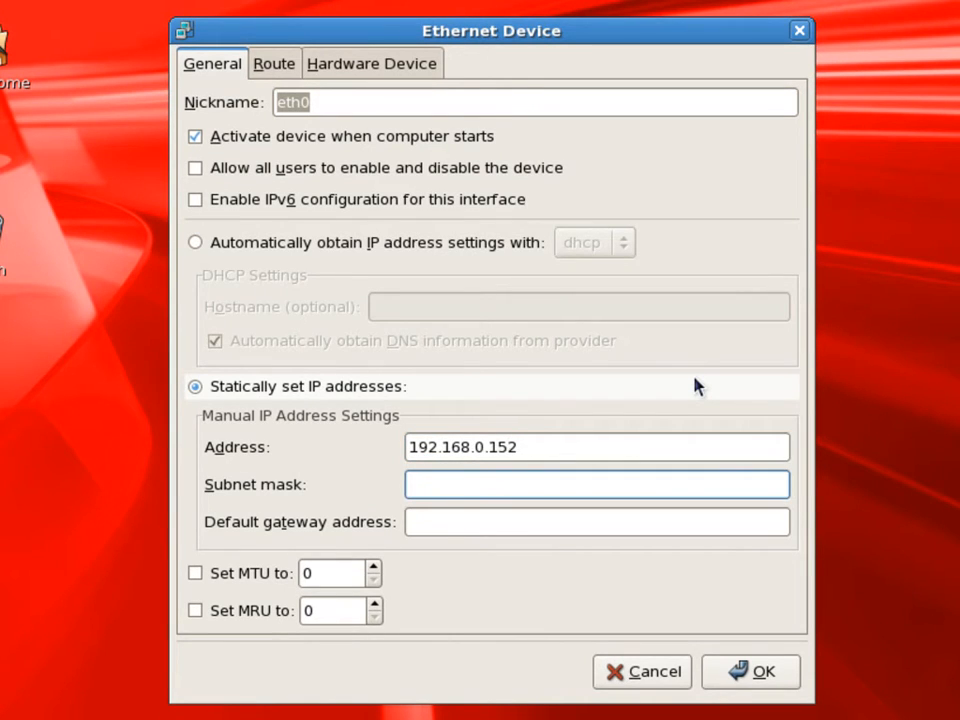
pyautogui.write('255.255.255.0')
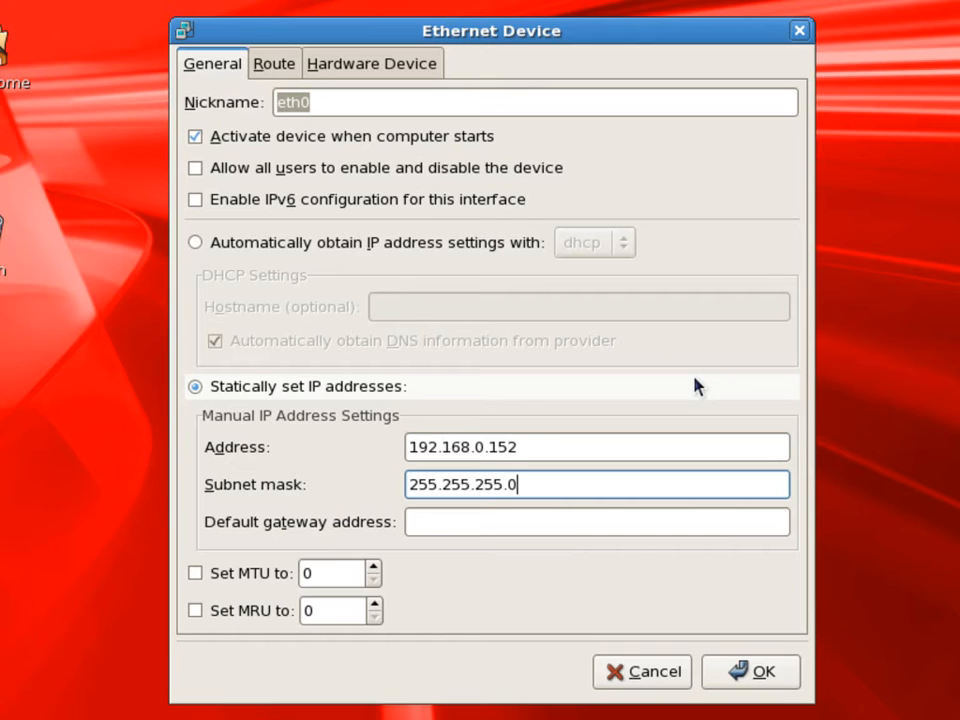
pyautogui.click(778, 680)
# Configure eth1 with the static IP address 192.168.1.152 and subnet mask 255.255.255.0
pyautogui.doubleClick(371, 345)
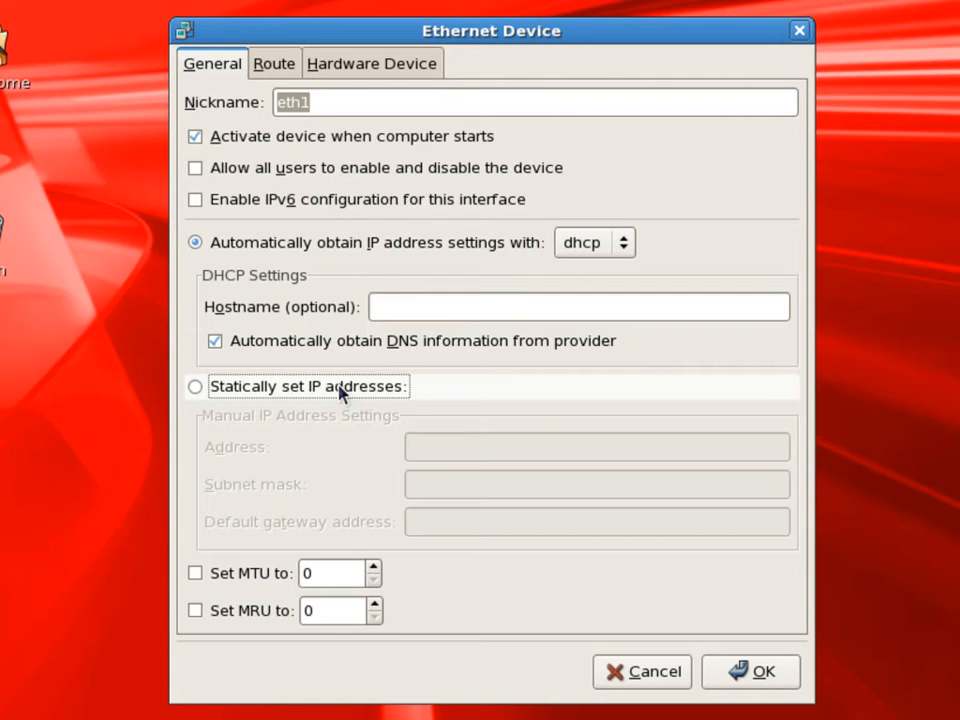
pyautogui.click(340, 388)
pyautogui.click(452, 447)
pyautogui.write('192.168.1.152')
pyautogui.press('Tab')
pyautogui.write('255.255.255.0')
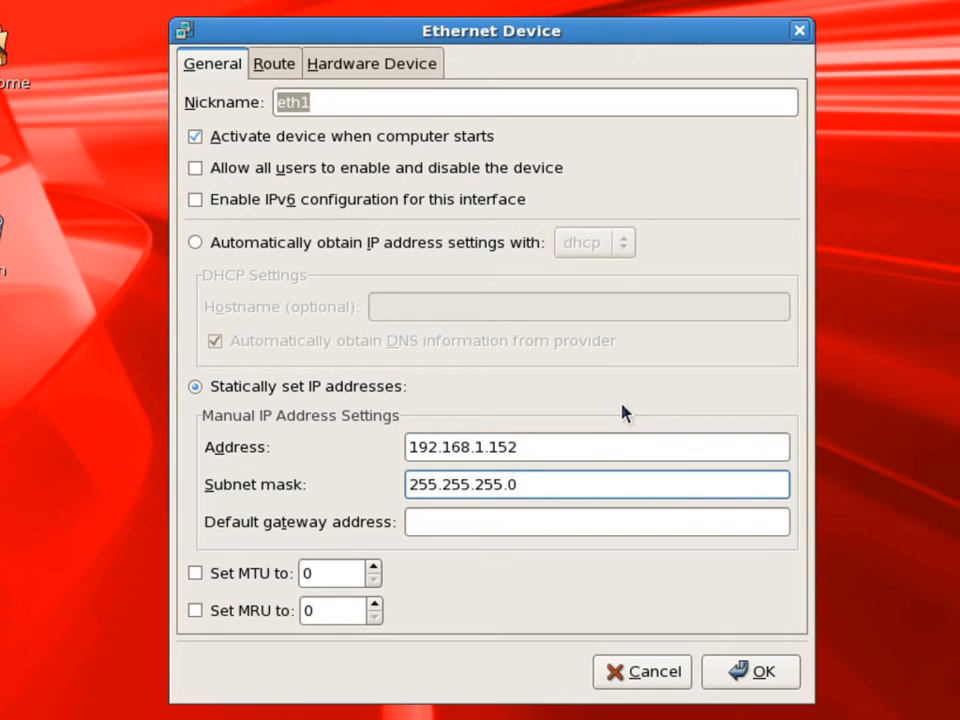
pyautogui.click(760, 671)
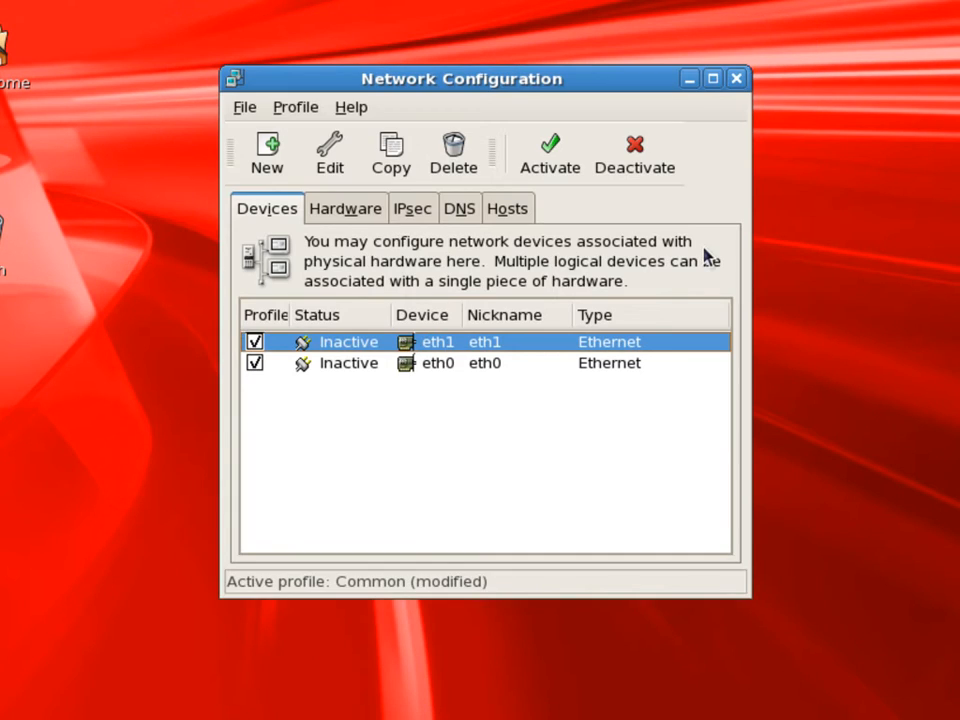
# Activate the eth0 and eth1 devices, saving the configuration changes, and close the network configuration tool
pyautogui.click(367, 368)
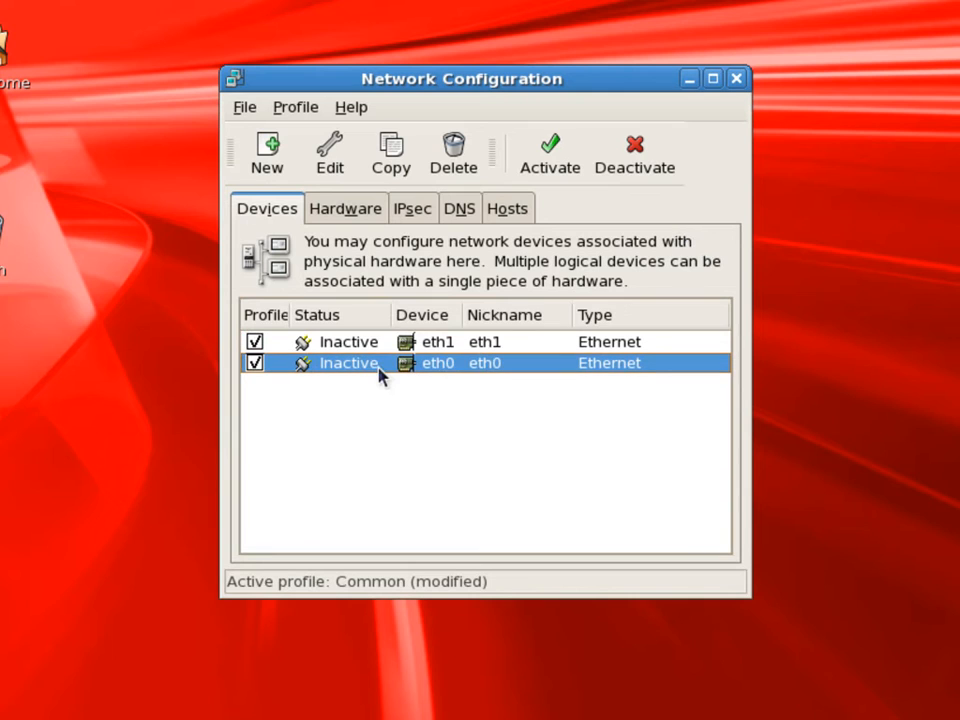
pyautogui.click(549, 155)
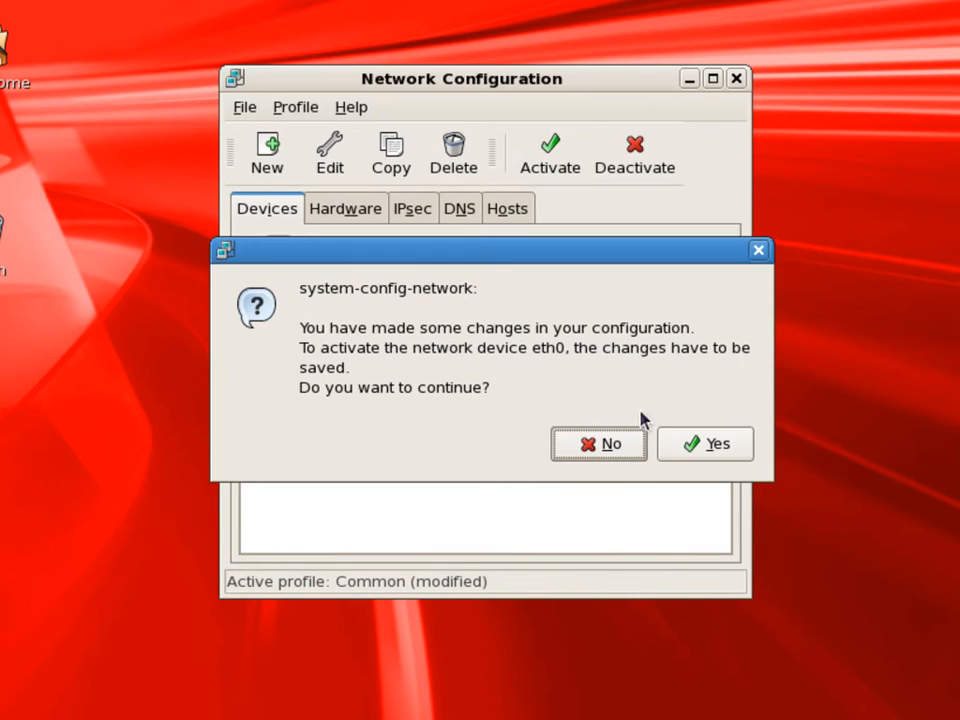
pyautogui.click(684, 453)
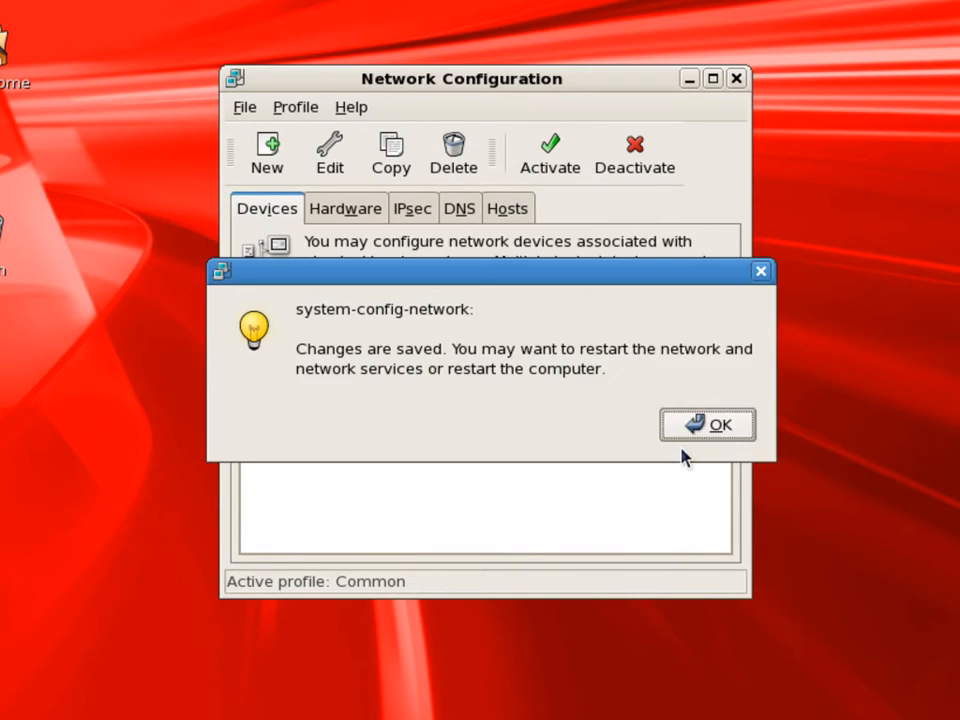
pyautogui.click(684, 426)
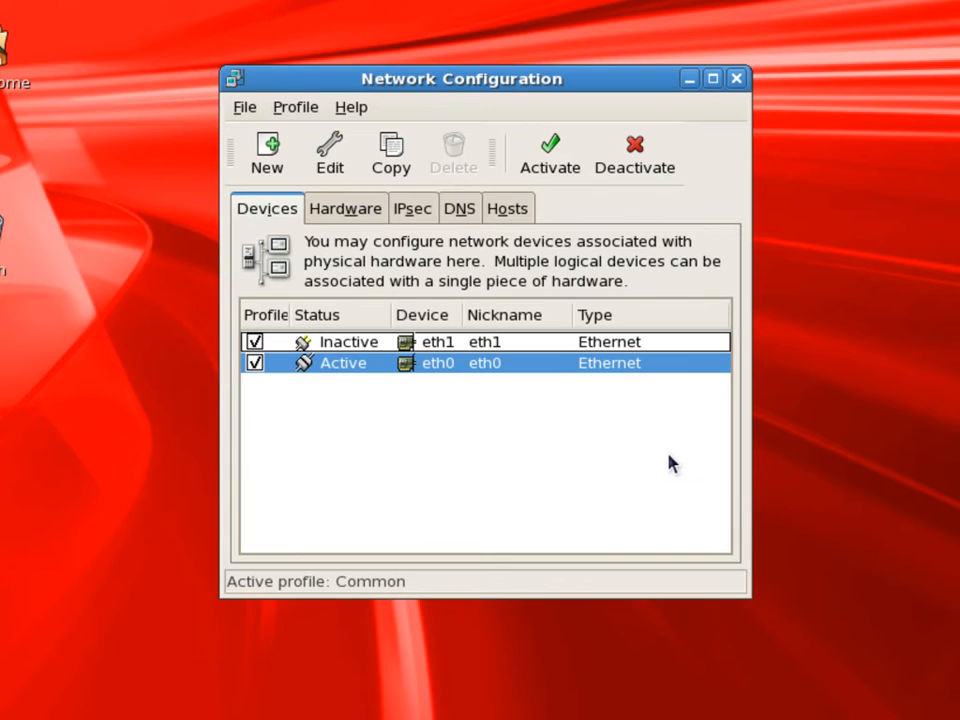
pyautogui.click(522, 343)
pyautogui.click(565, 158)
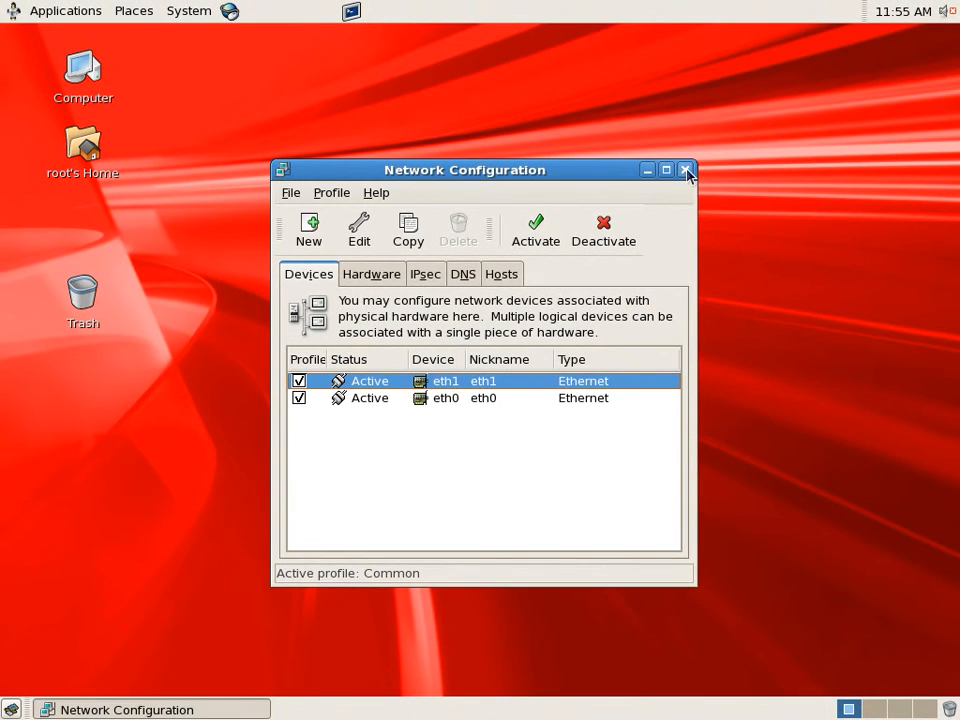
pyautogui.click(684, 172)
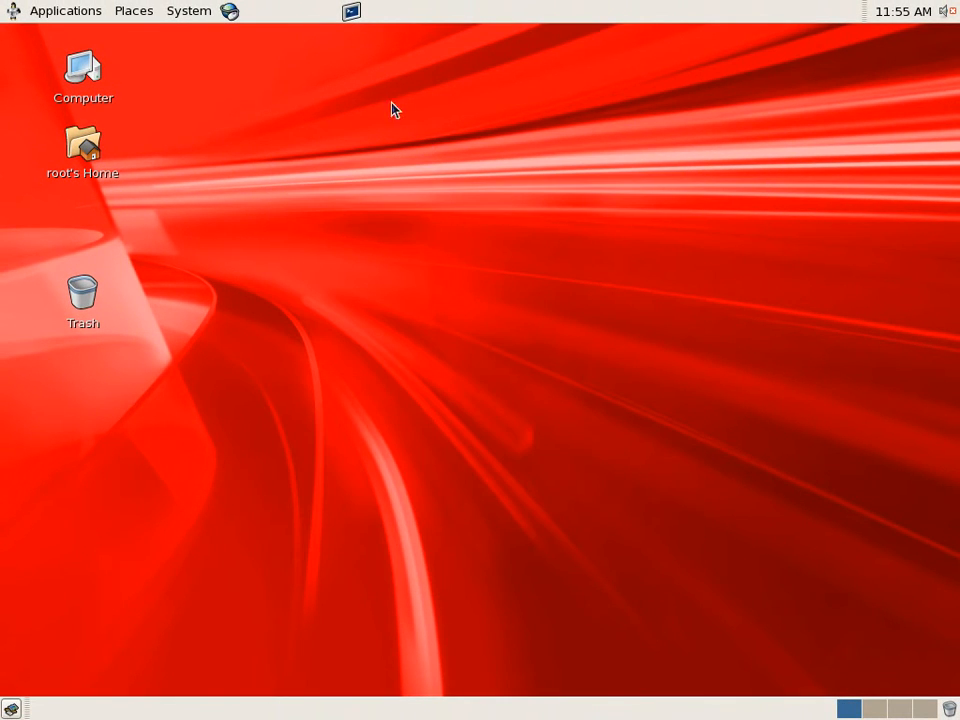
# Open a terminal, review the host mappings in /etc/hosts with vi, and write and quit the file
pyautogui.click(351, 12)
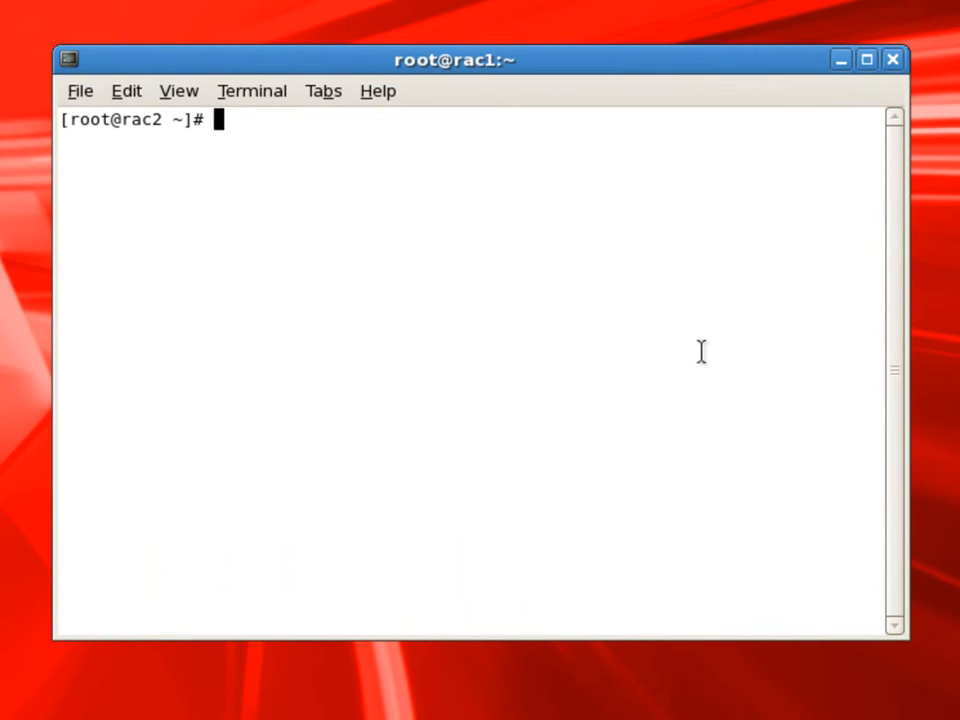
pyautogui.write('vi /etc/hosts')
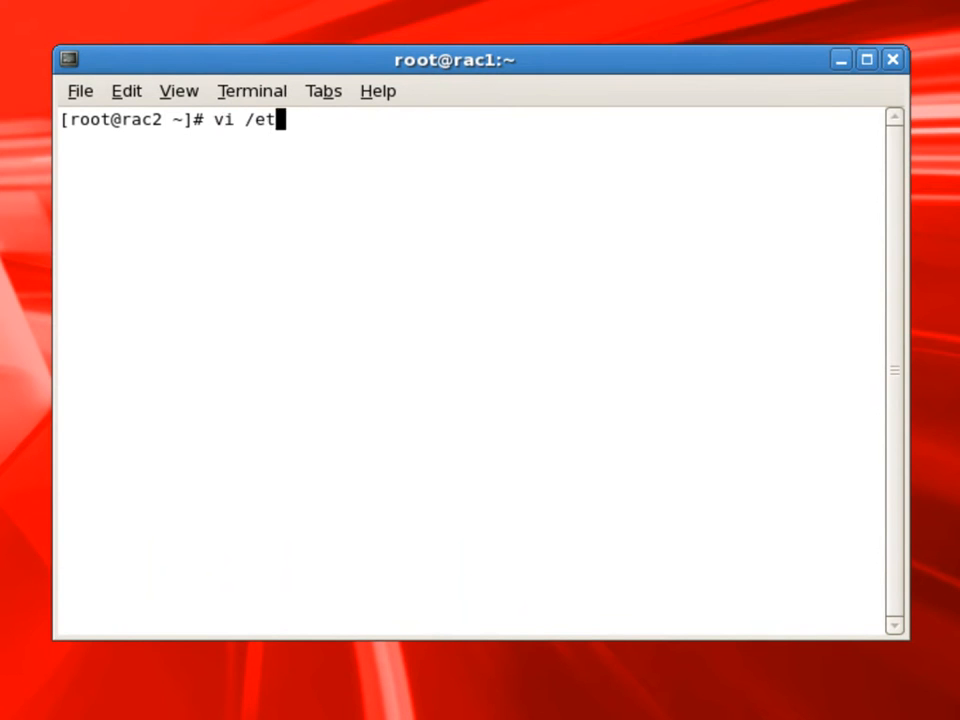
pyautogui.press('Return')
pyautogui.press('Down')
pyautogui.press('Right')
pyautogui.press('Right')
pyautogui.press('Right')
pyautogui.press('Right')
pyautogui.press('Right')
pyautogui.press('Right')
pyautogui.press('Right')
pyautogui.press('Right')
pyautogui.press('Right')
pyautogui.press('Right')
pyautogui.press('Right')
pyautogui.press('Right')
pyautogui.press('Right')
pyautogui.press('Right')
pyautogui.press('Right')
pyautogui.press('Right')
pyautogui.press('Right')
pyautogui.press('Right')
pyautogui.press('Right')
pyautogui.press('Right')
pyautogui.press('r')
pyautogui.press('2')
pyautogui.press('Right')
pyautogui.press('Right')
pyautogui.press('Right')
pyautogui.press('Right')
pyautogui.press('Right')
pyautogui.press('Right')
pyautogui.press('Right')
pyautogui.press('Right')
pyautogui.press('Right')
pyautogui.press('Right')
pyautogui.press('Right')
pyautogui.press('Right')
pyautogui.press('Right')
pyautogui.press('Right')
pyautogui.press('r')
pyautogui.press('2')
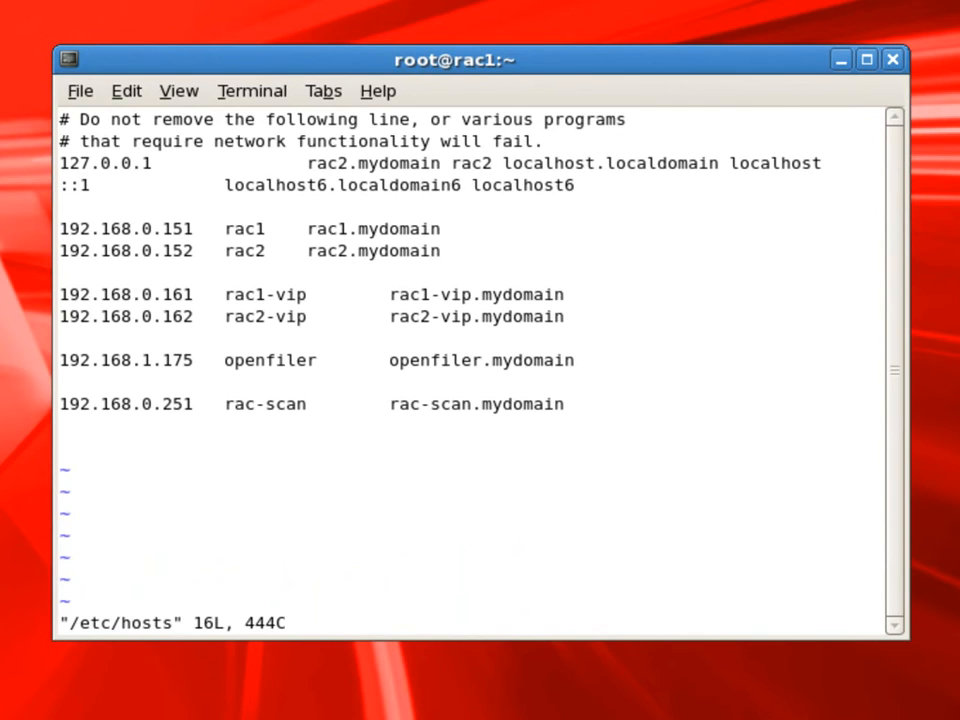
pyautogui.write(':wq')
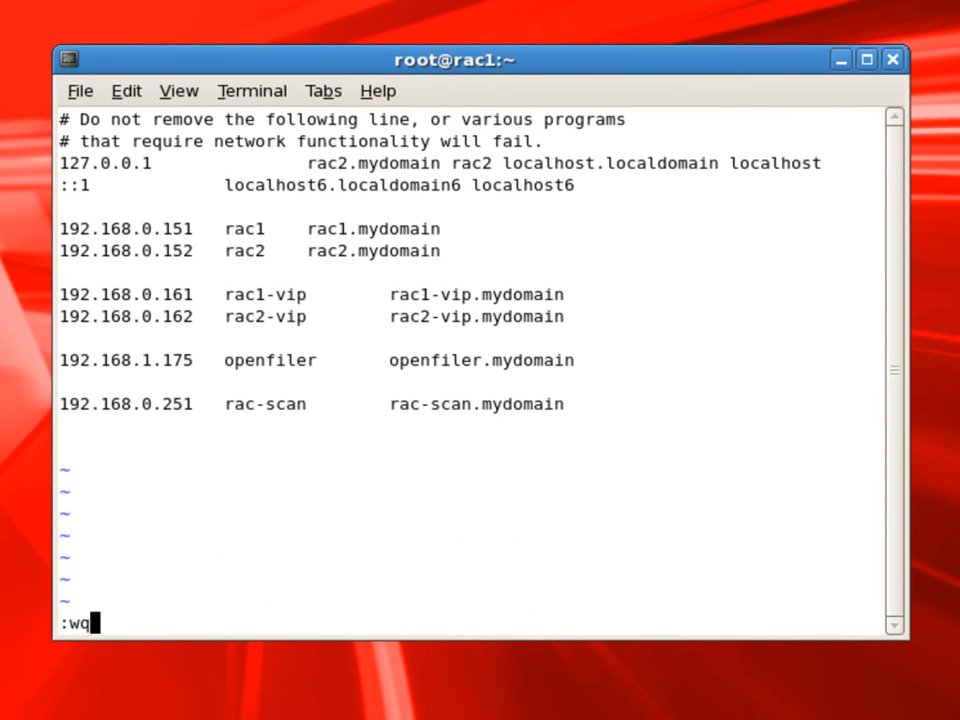
pyautogui.press('Return')
# Print /etc/hosts with cat to check the host mappings and clear the terminal screen
pyautogui.write('cat /etc/hosts')
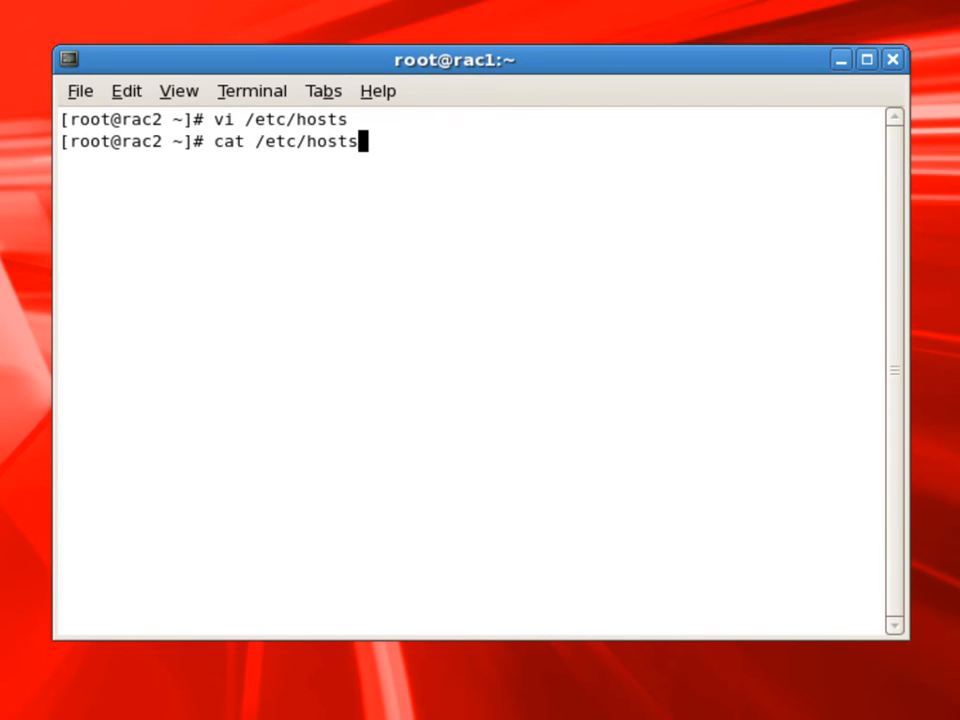
pyautogui.press('Return')
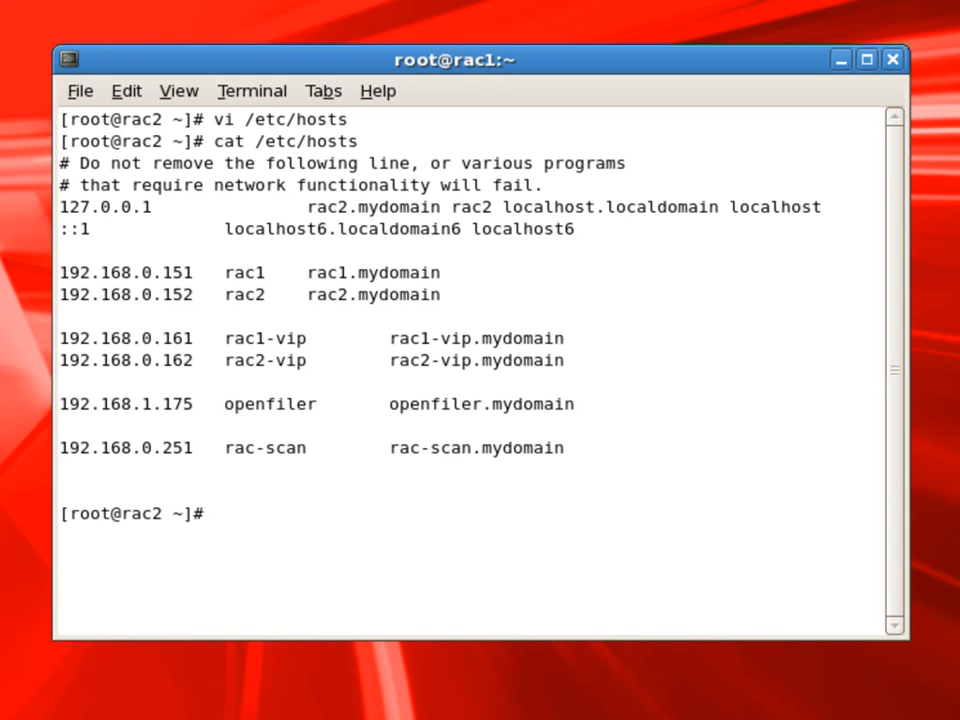
pyautogui.write('cls')
pyautogui.press('Return')
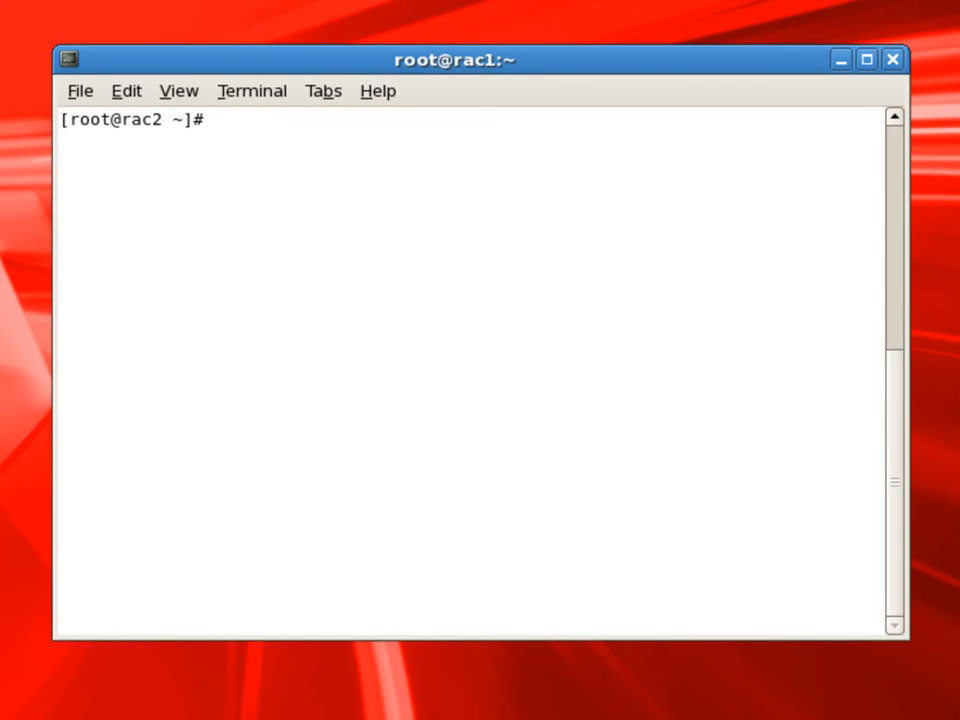
# Reboot the virtual machine with the command init 6
pyautogui.write('init ')
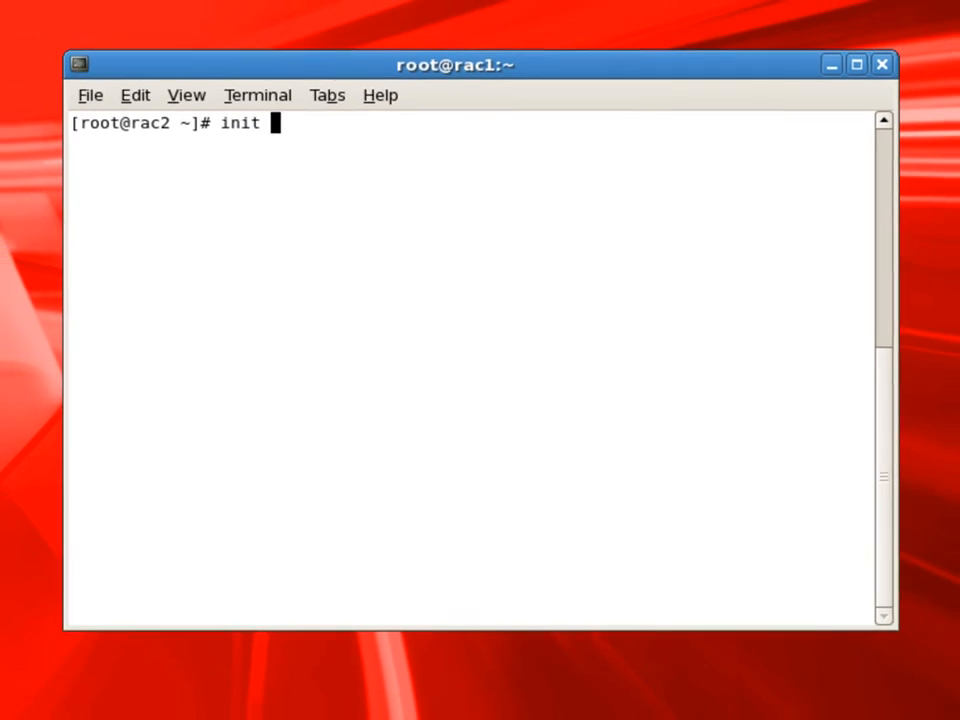
pyautogui.write('6')
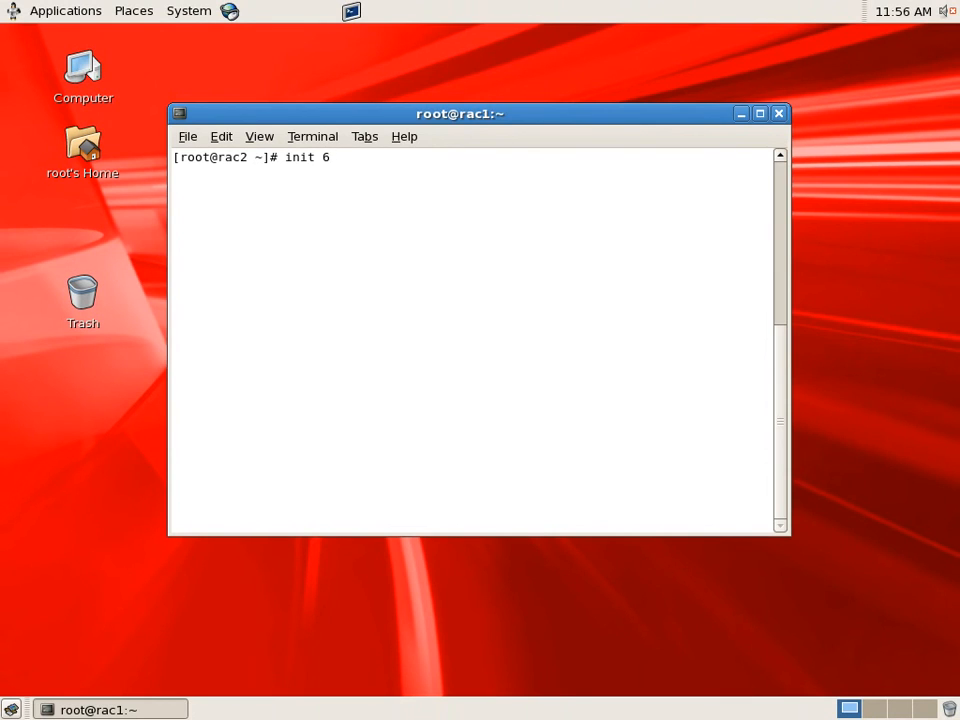
pyautogui.press('Return')
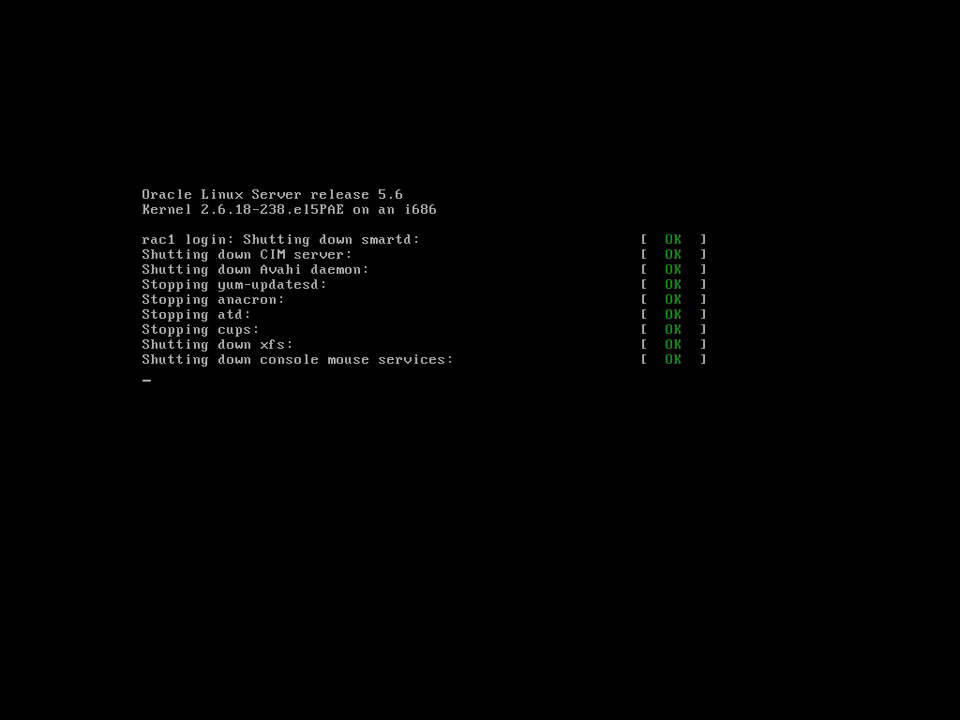